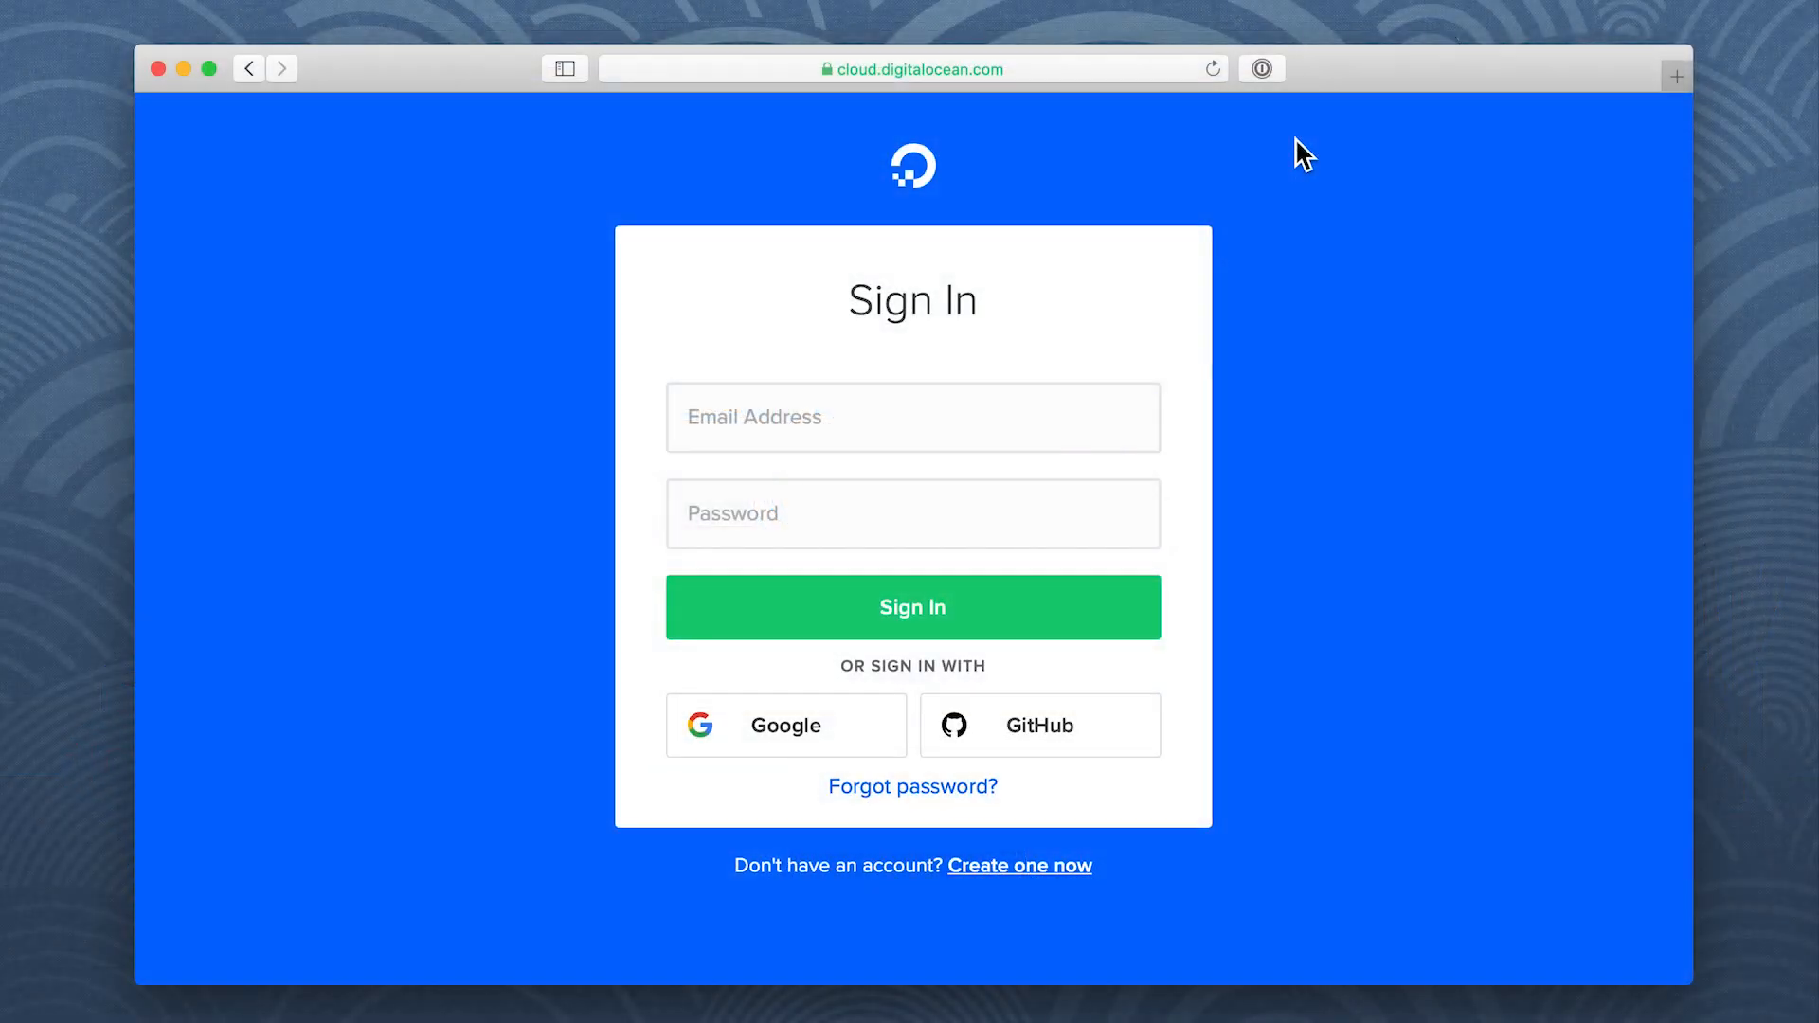
Sign in via 1Password AutoFill and find the 1Password SCIM bridge in the Marketplace search
click(1262, 69)
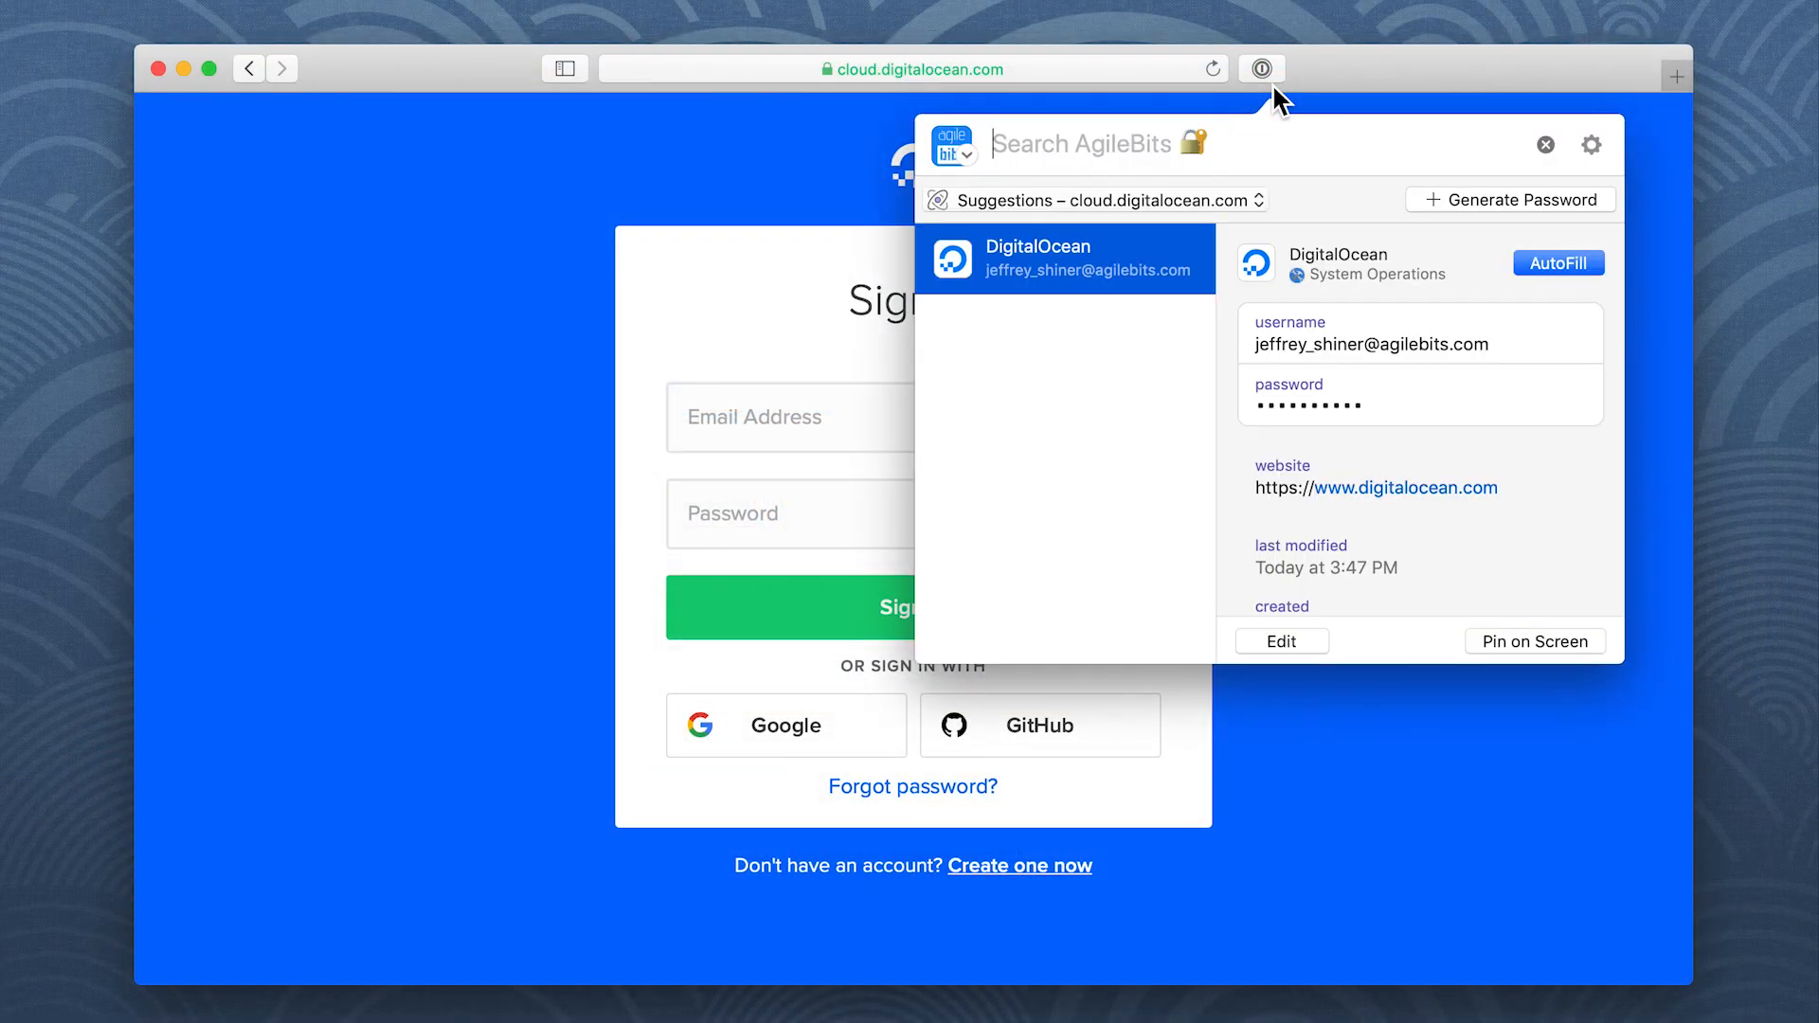
click(1557, 264)
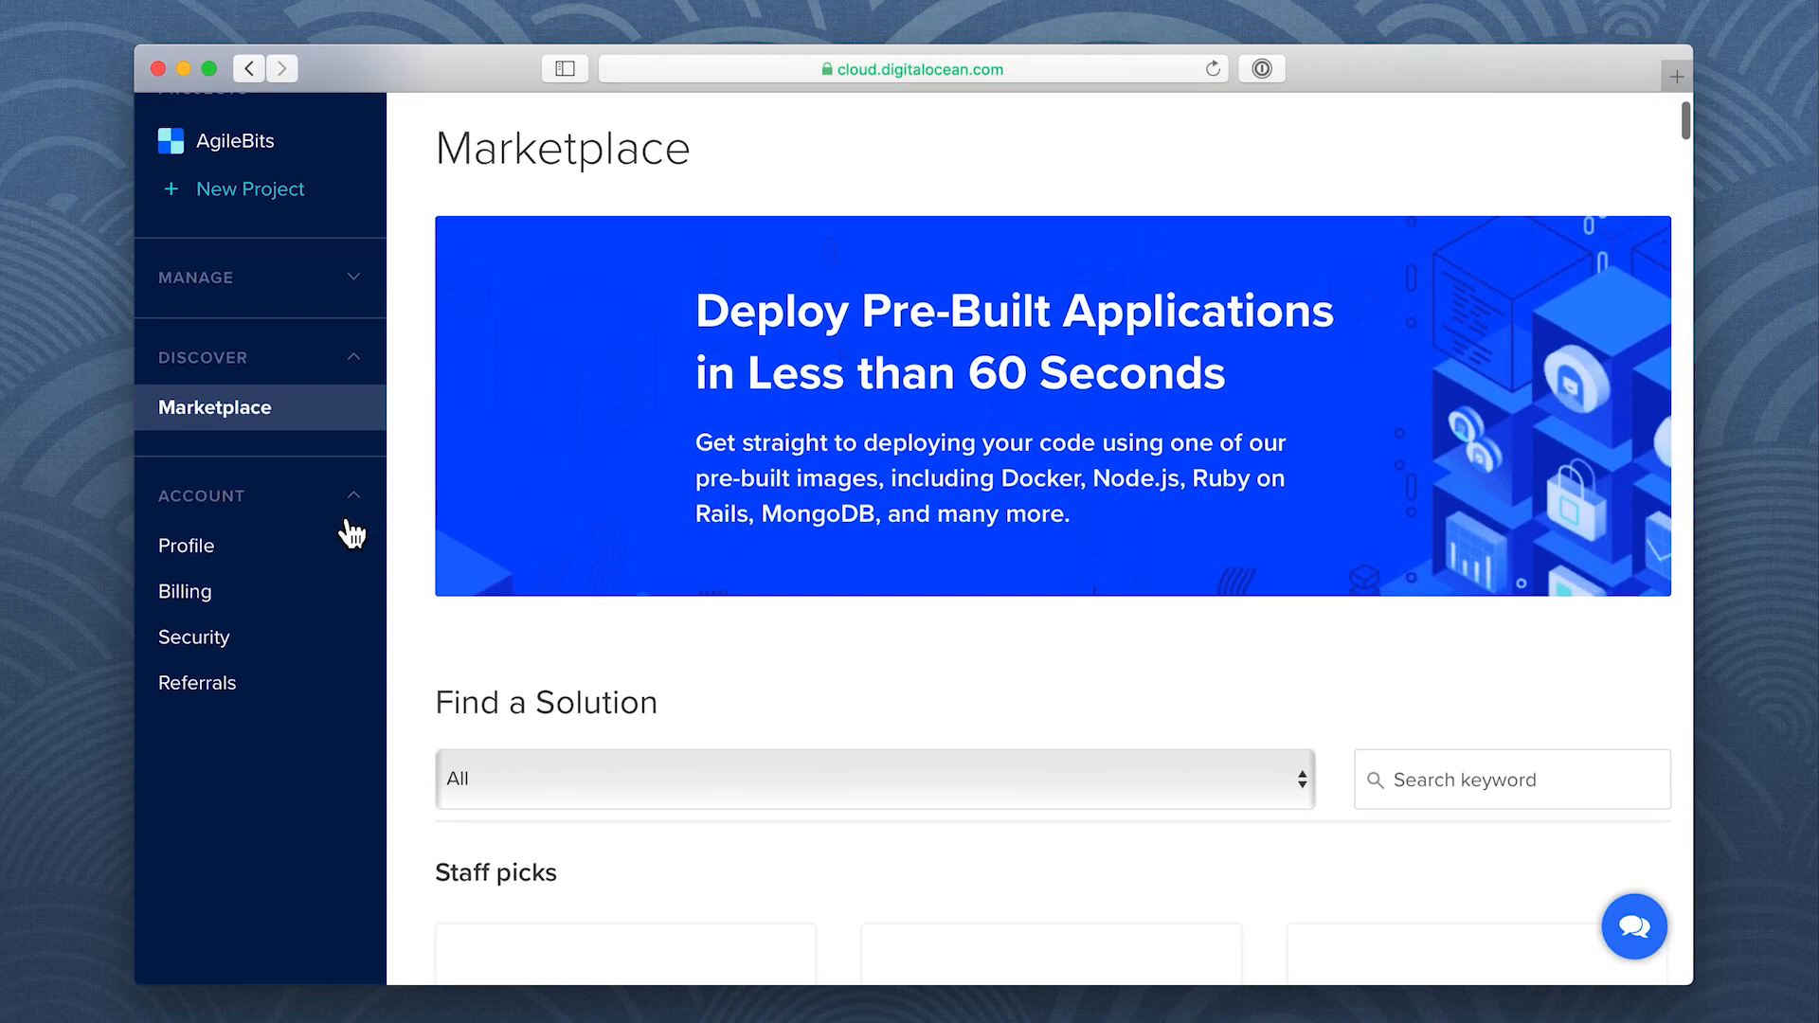
scroll(353, 533, down, 5)
click(1386, 609)
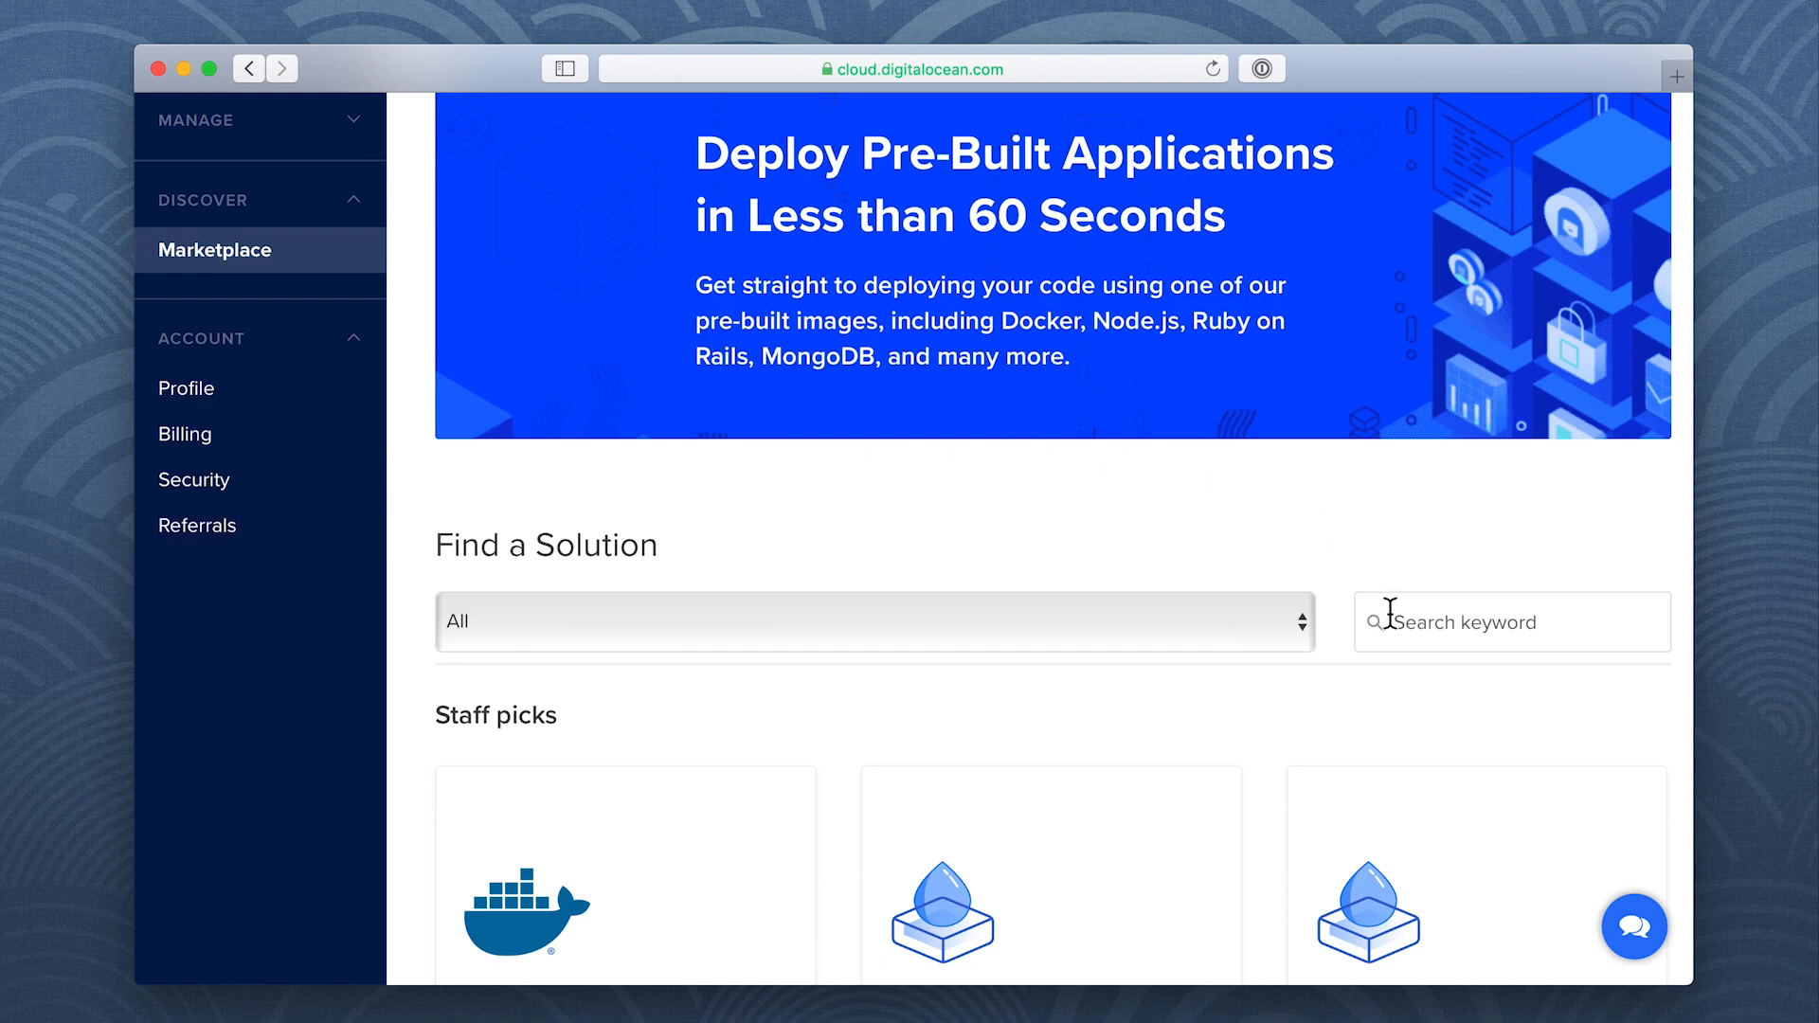
text(1password)
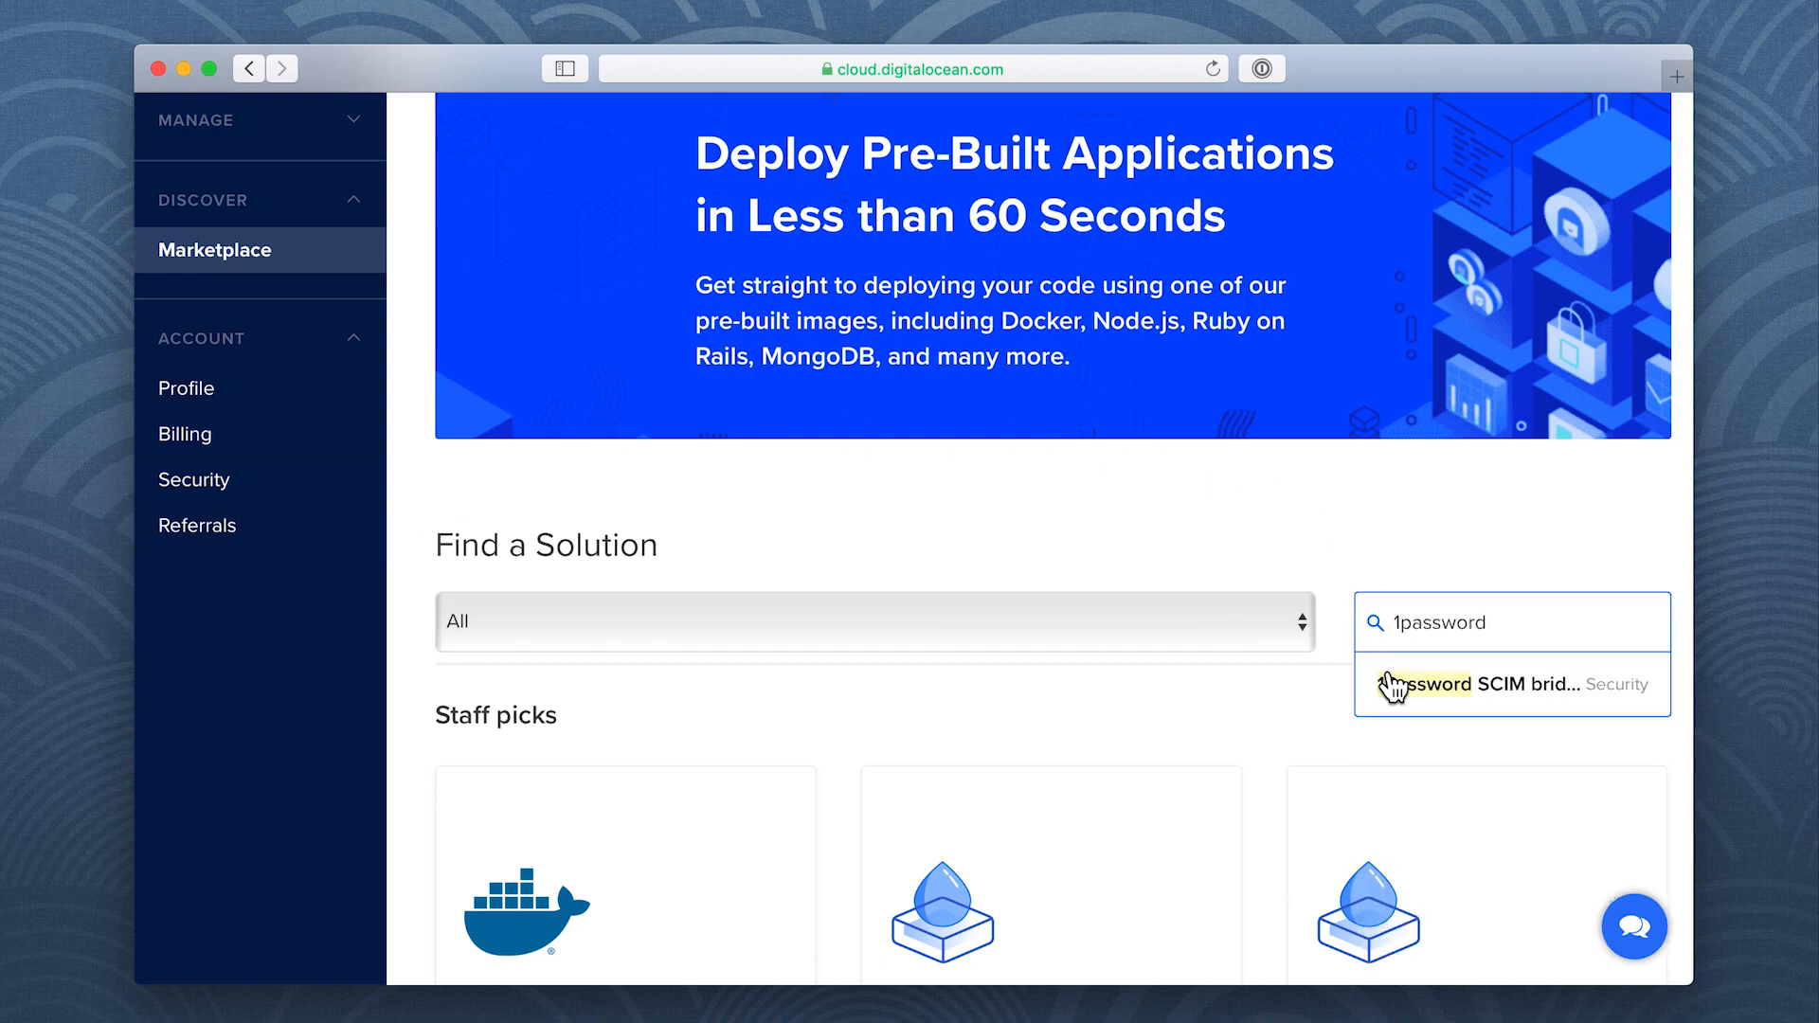
click(1400, 684)
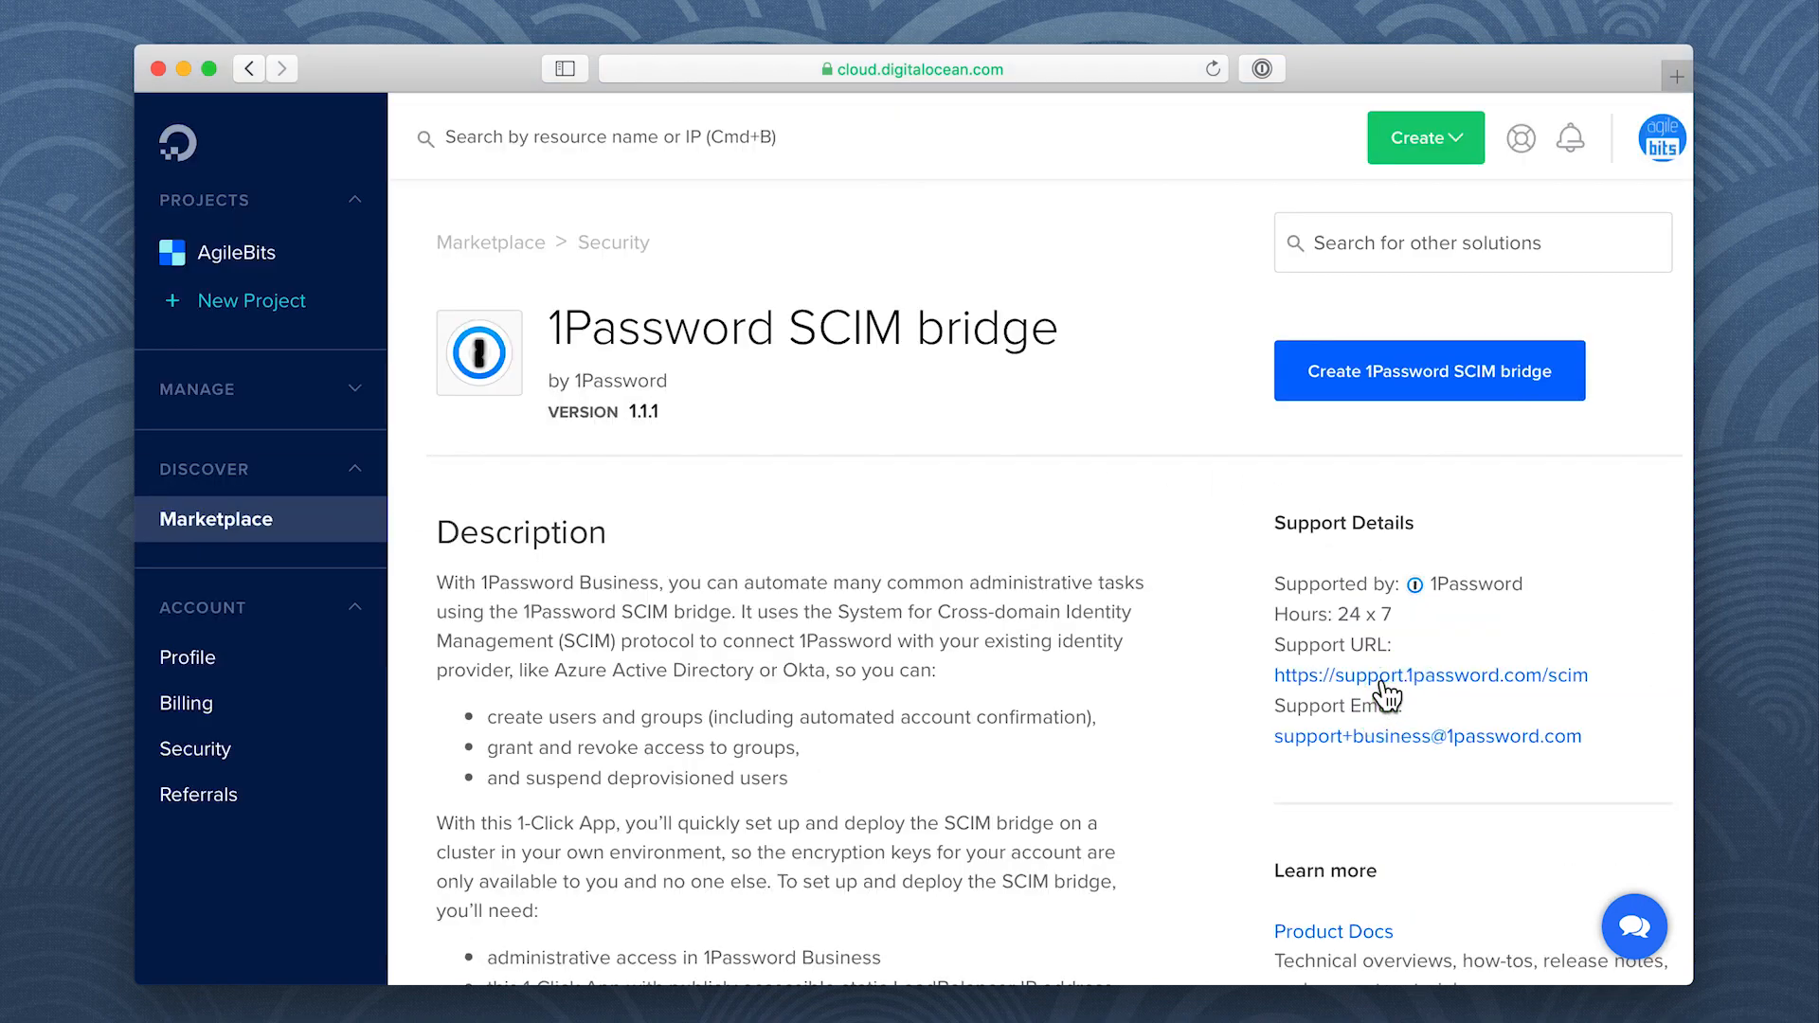
Create the SCIM bridge Kubernetes cluster in the Toronto datacenter with the default name
click(1395, 390)
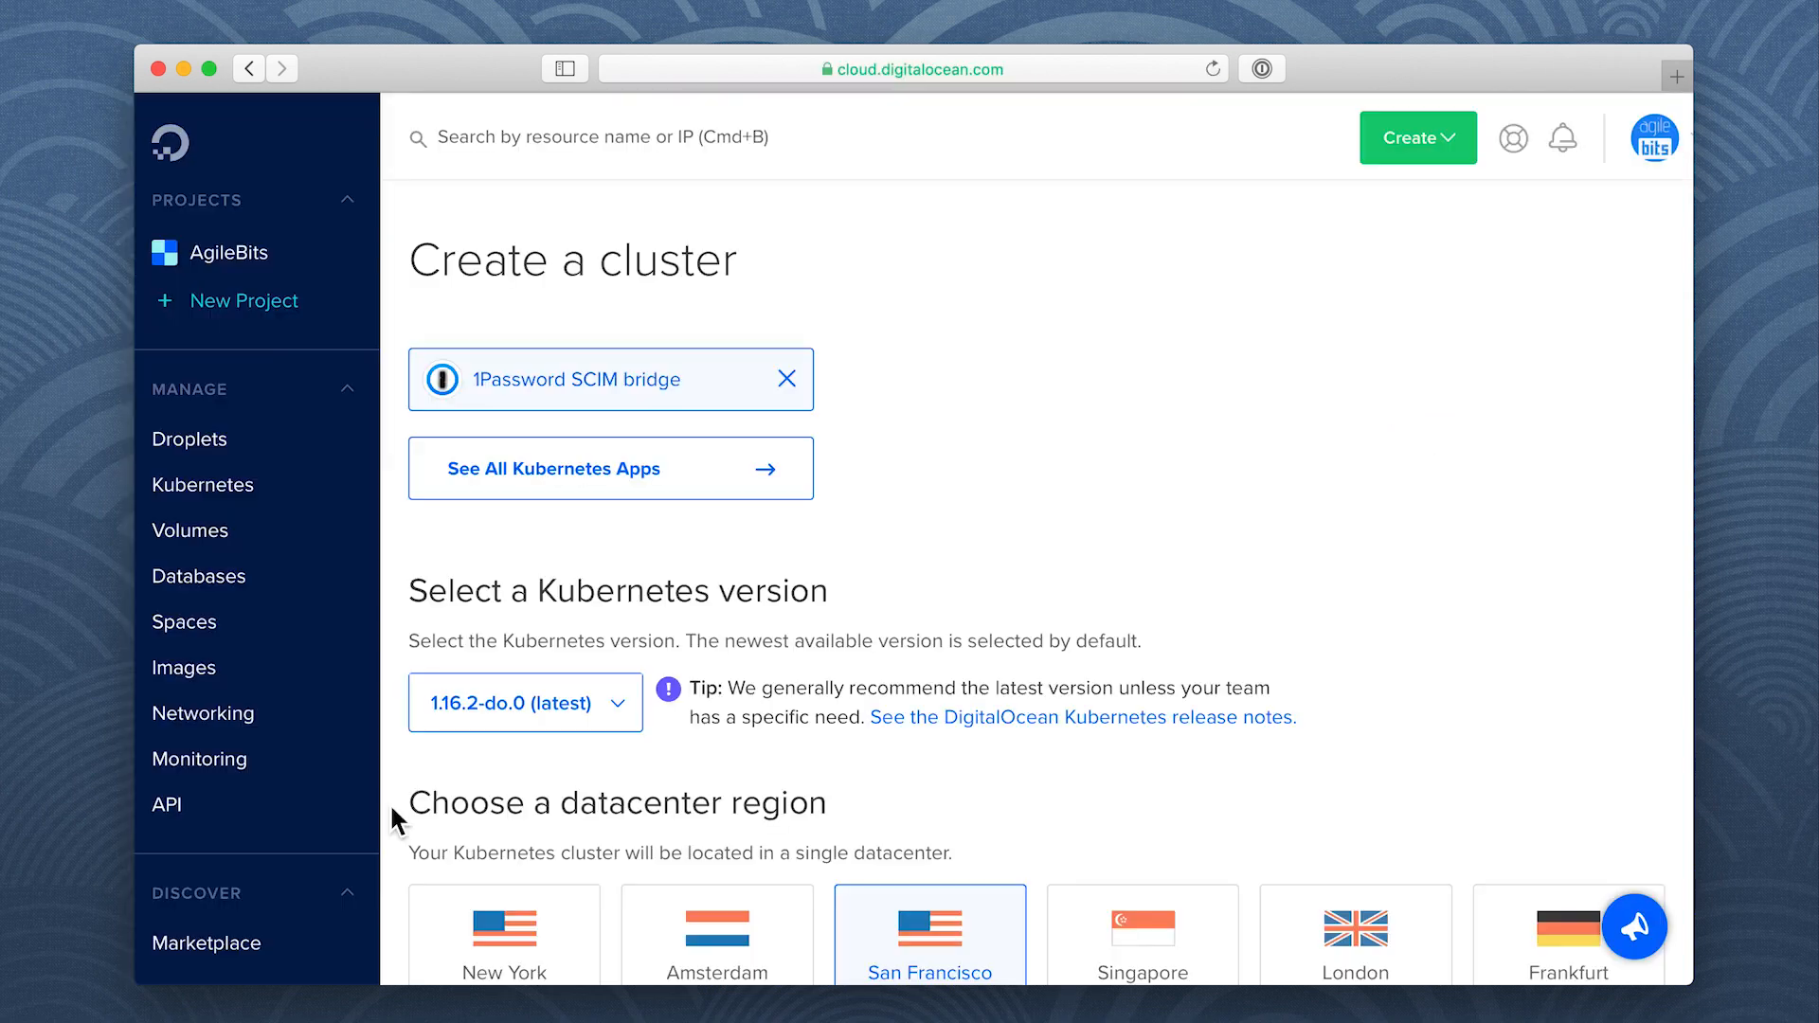
scroll(389, 802, down, 10)
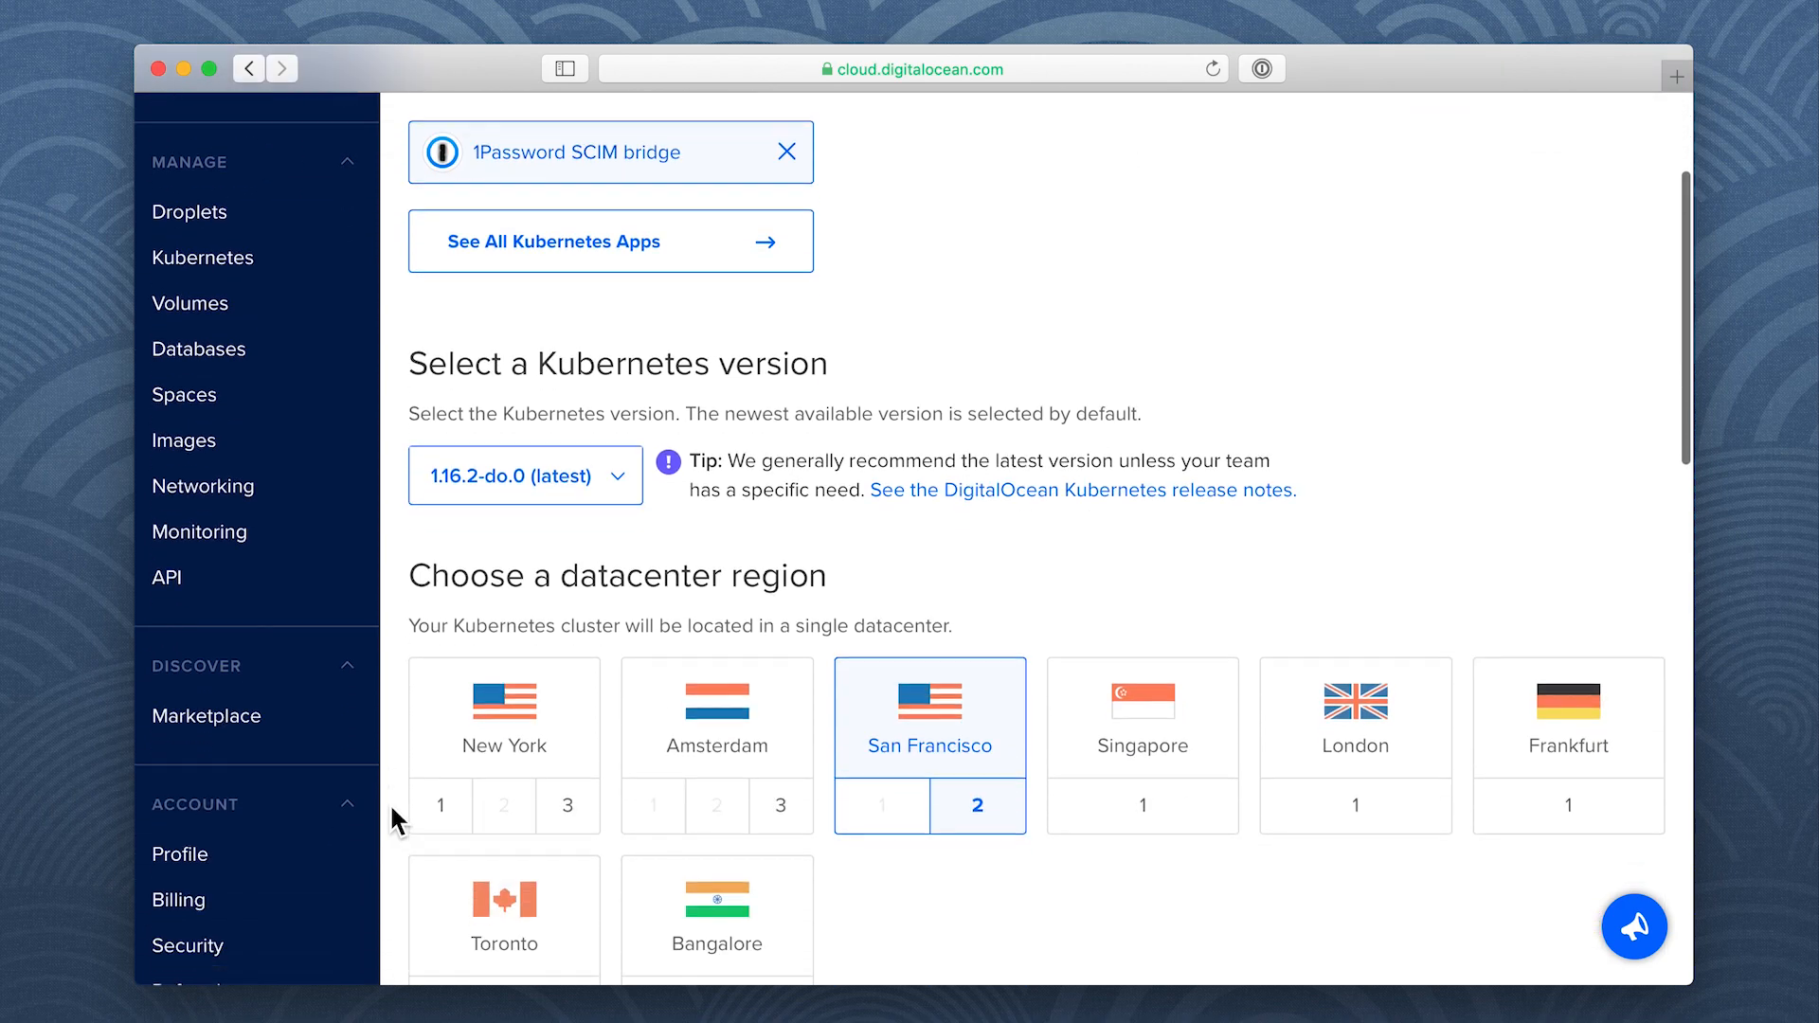
click(497, 604)
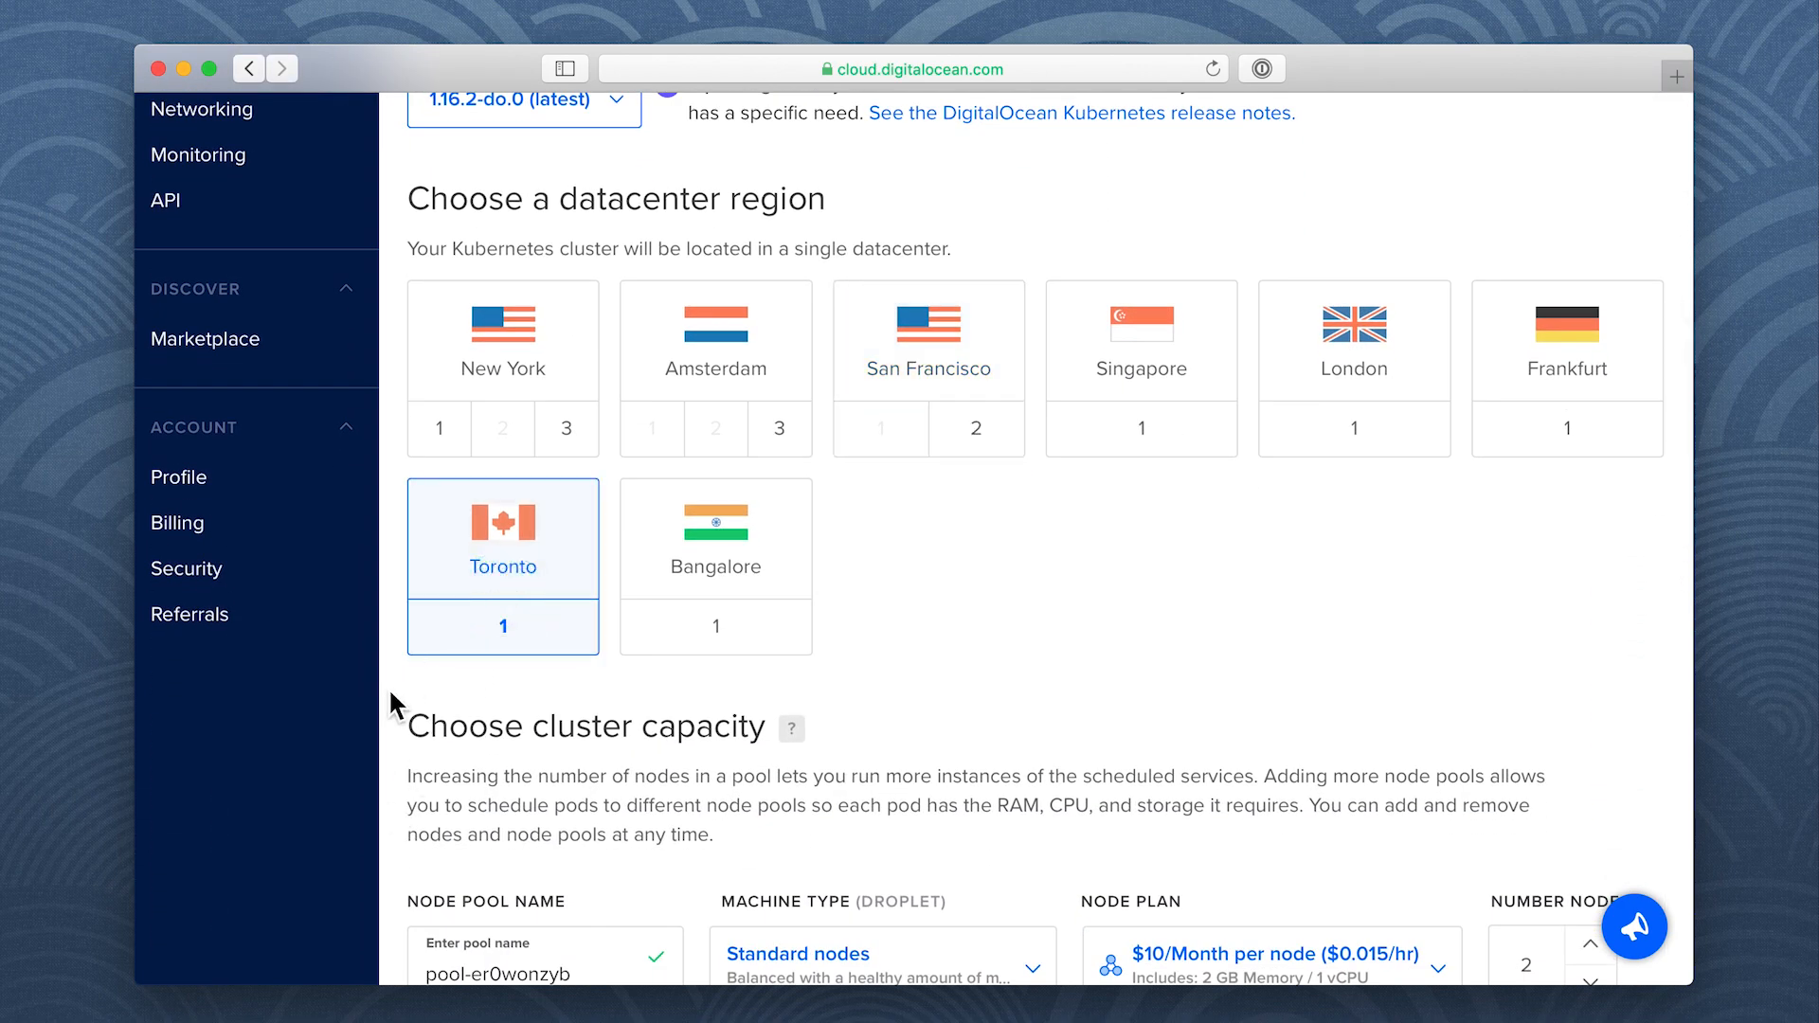
scroll(388, 685, down, 10)
scroll(389, 687, down, 8)
scroll(388, 758, down, 4)
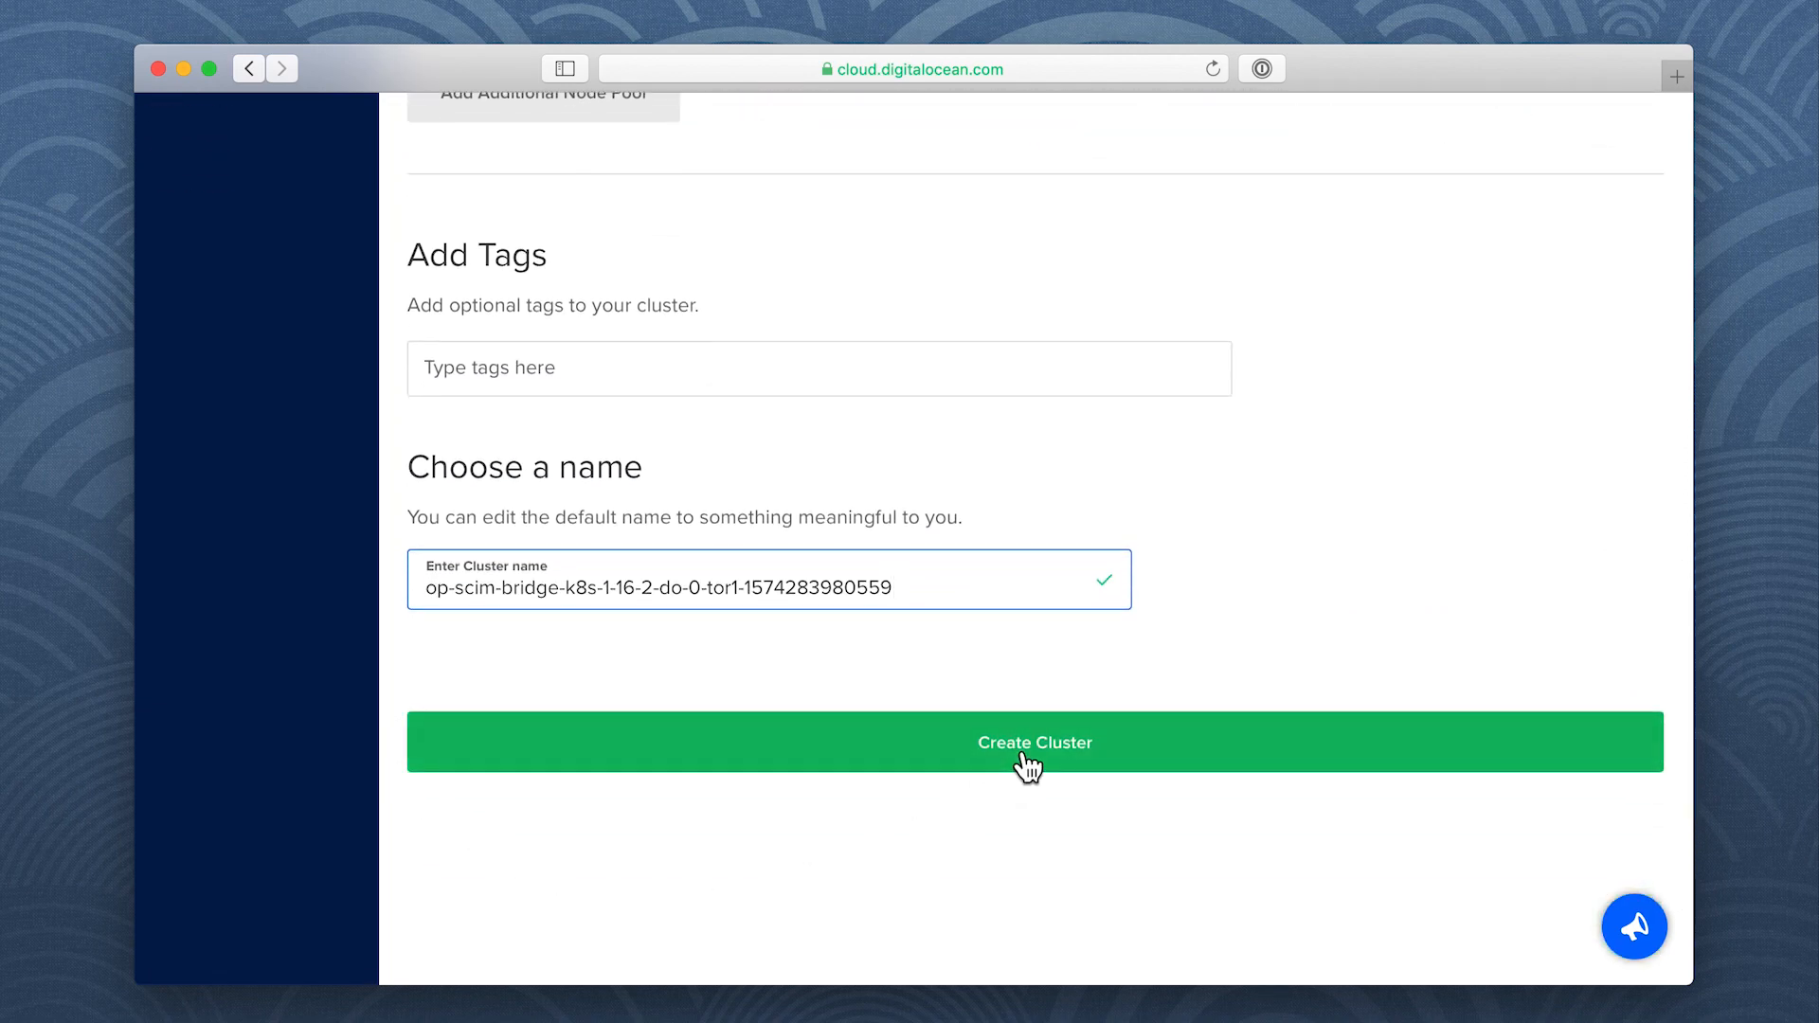
click(1019, 753)
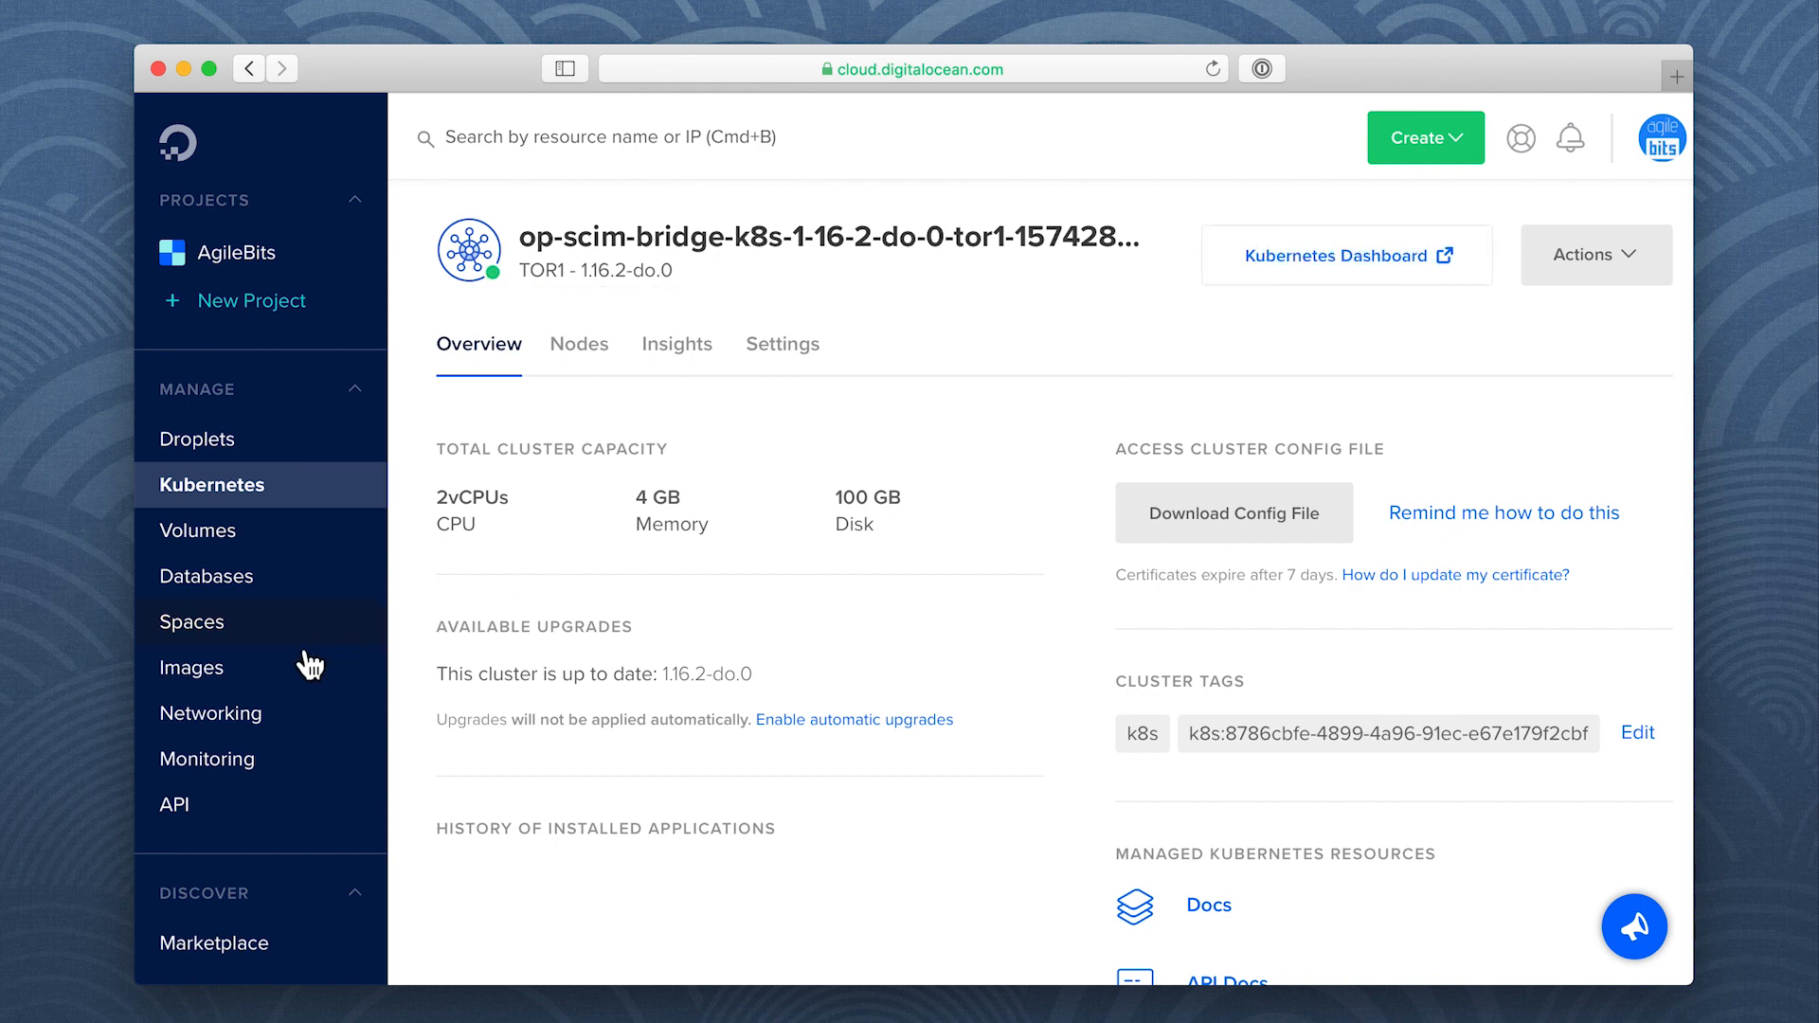
click(265, 731)
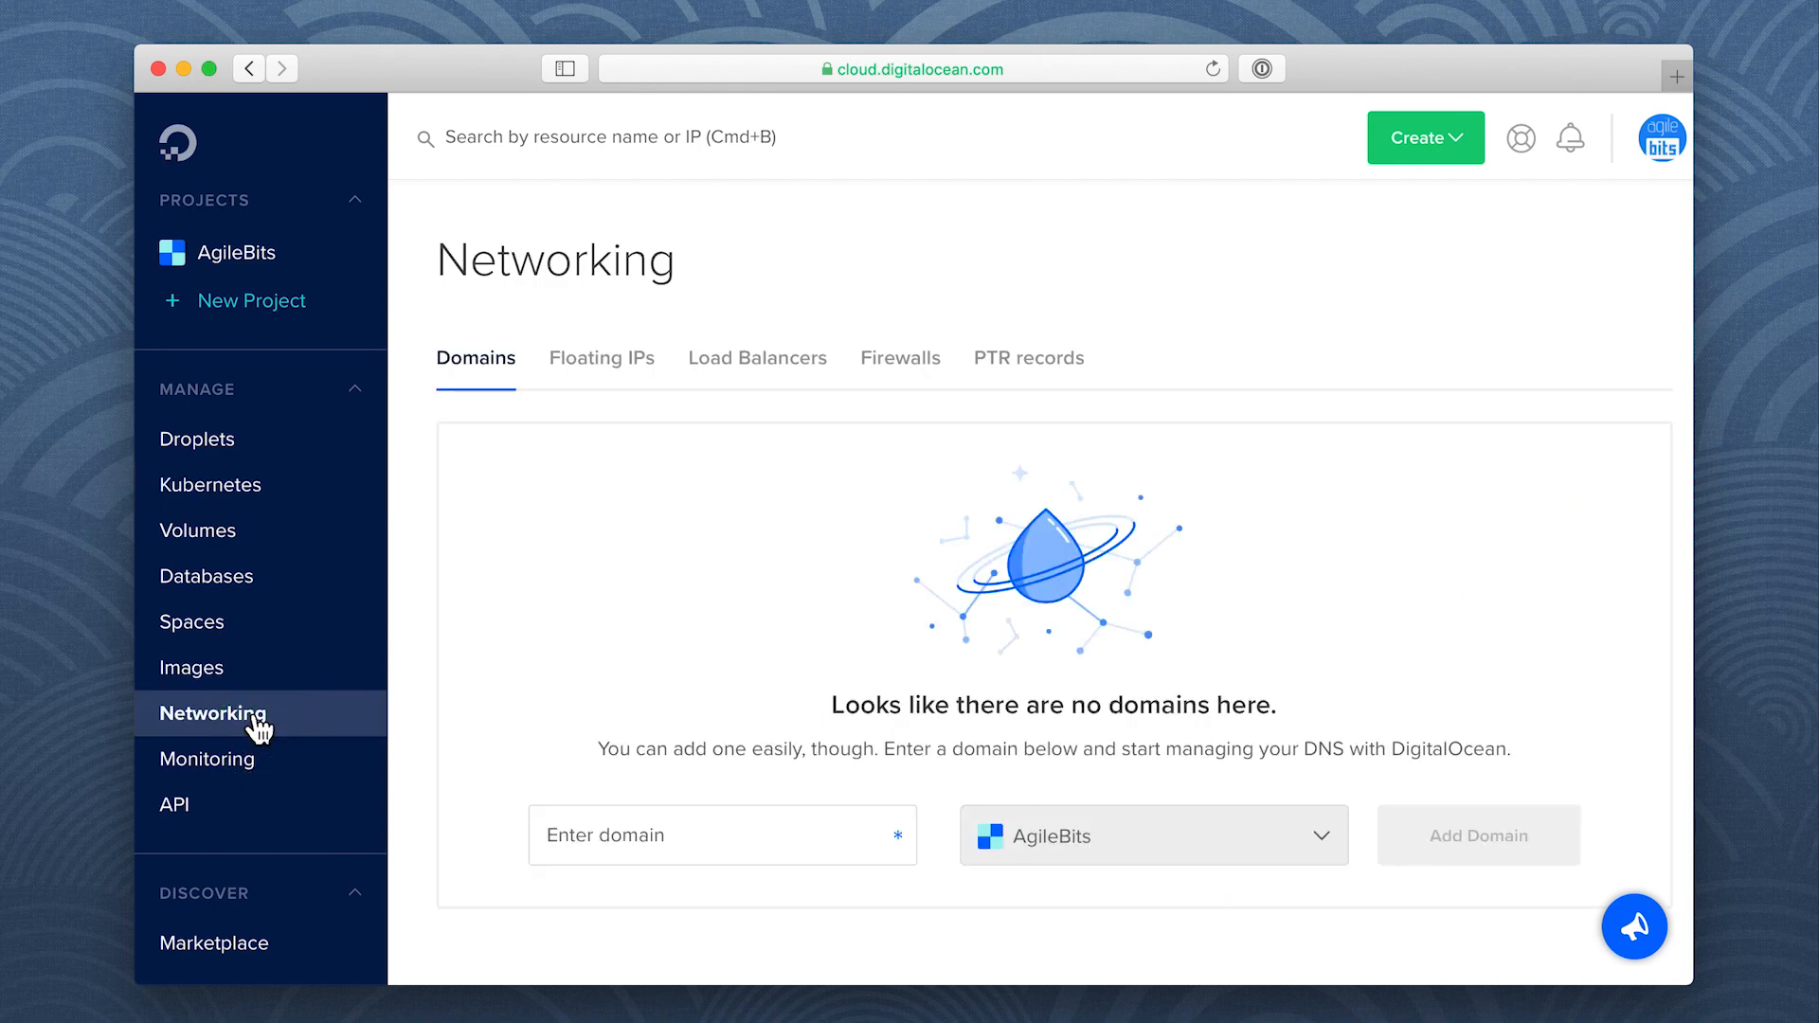
Copy the load balancer's IP address and navigate to it for the SCIM Bridge setup page
click(763, 367)
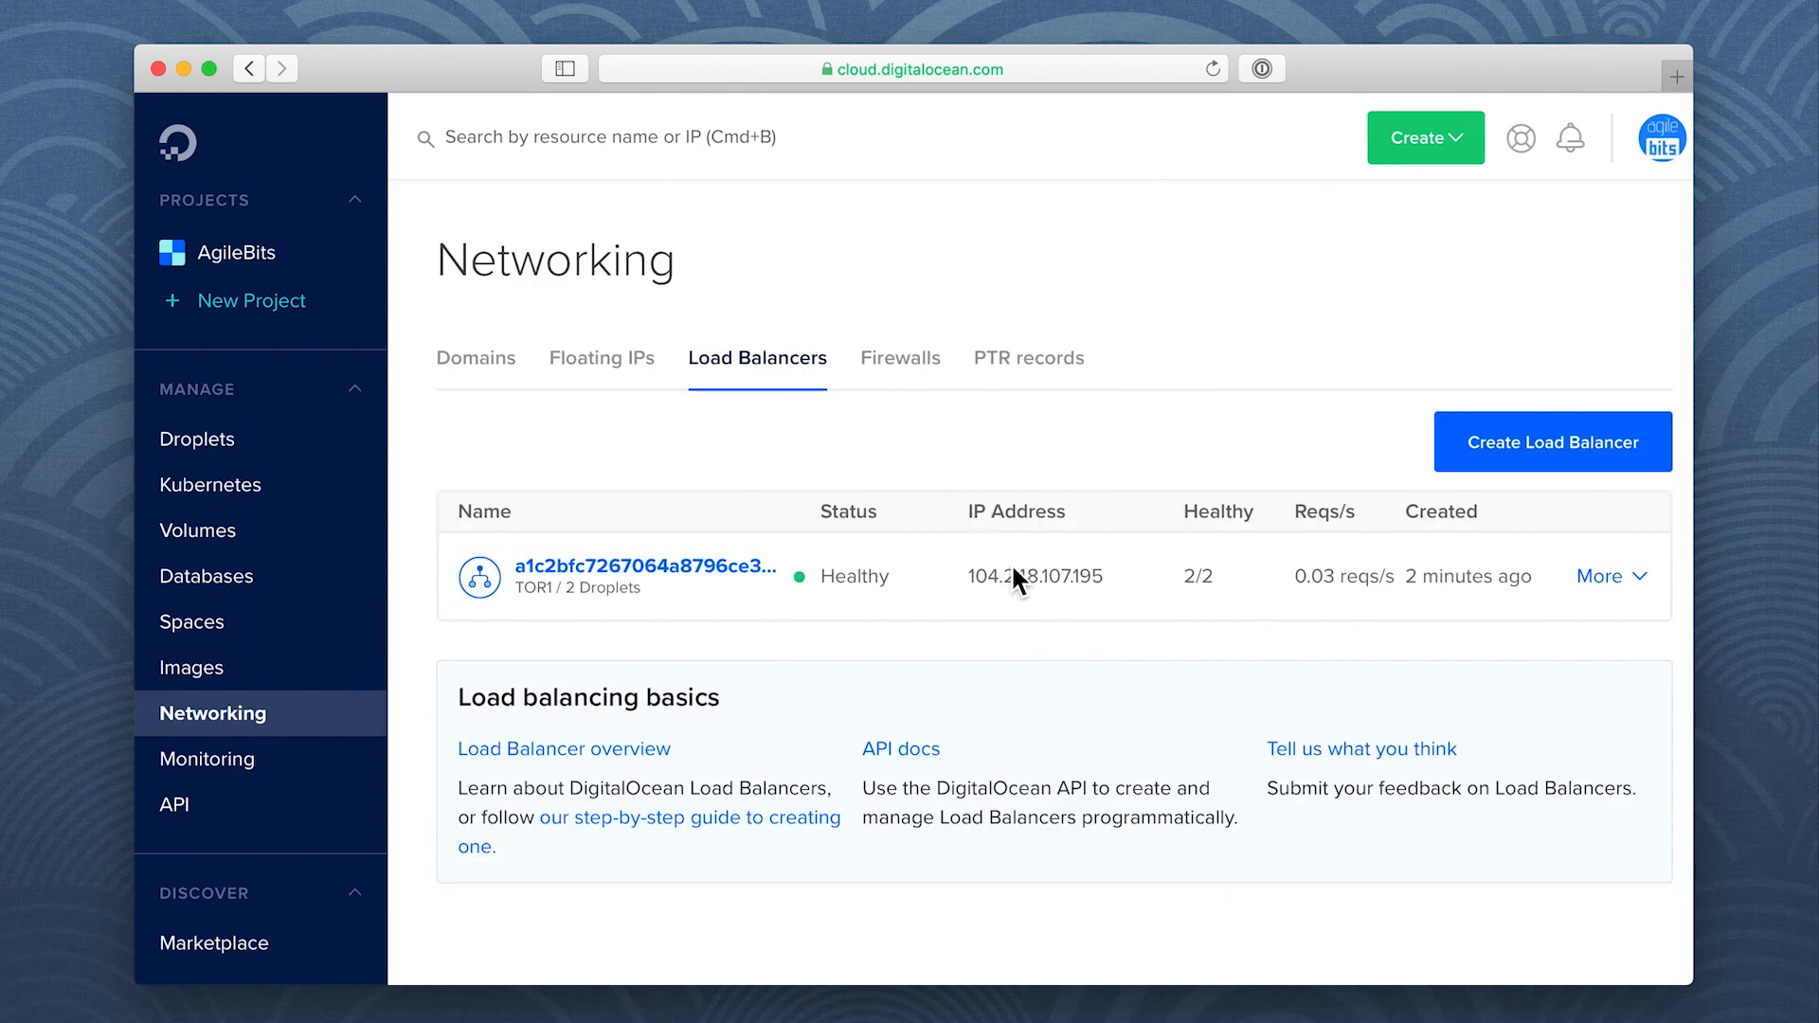
click(1027, 586)
click(947, 72)
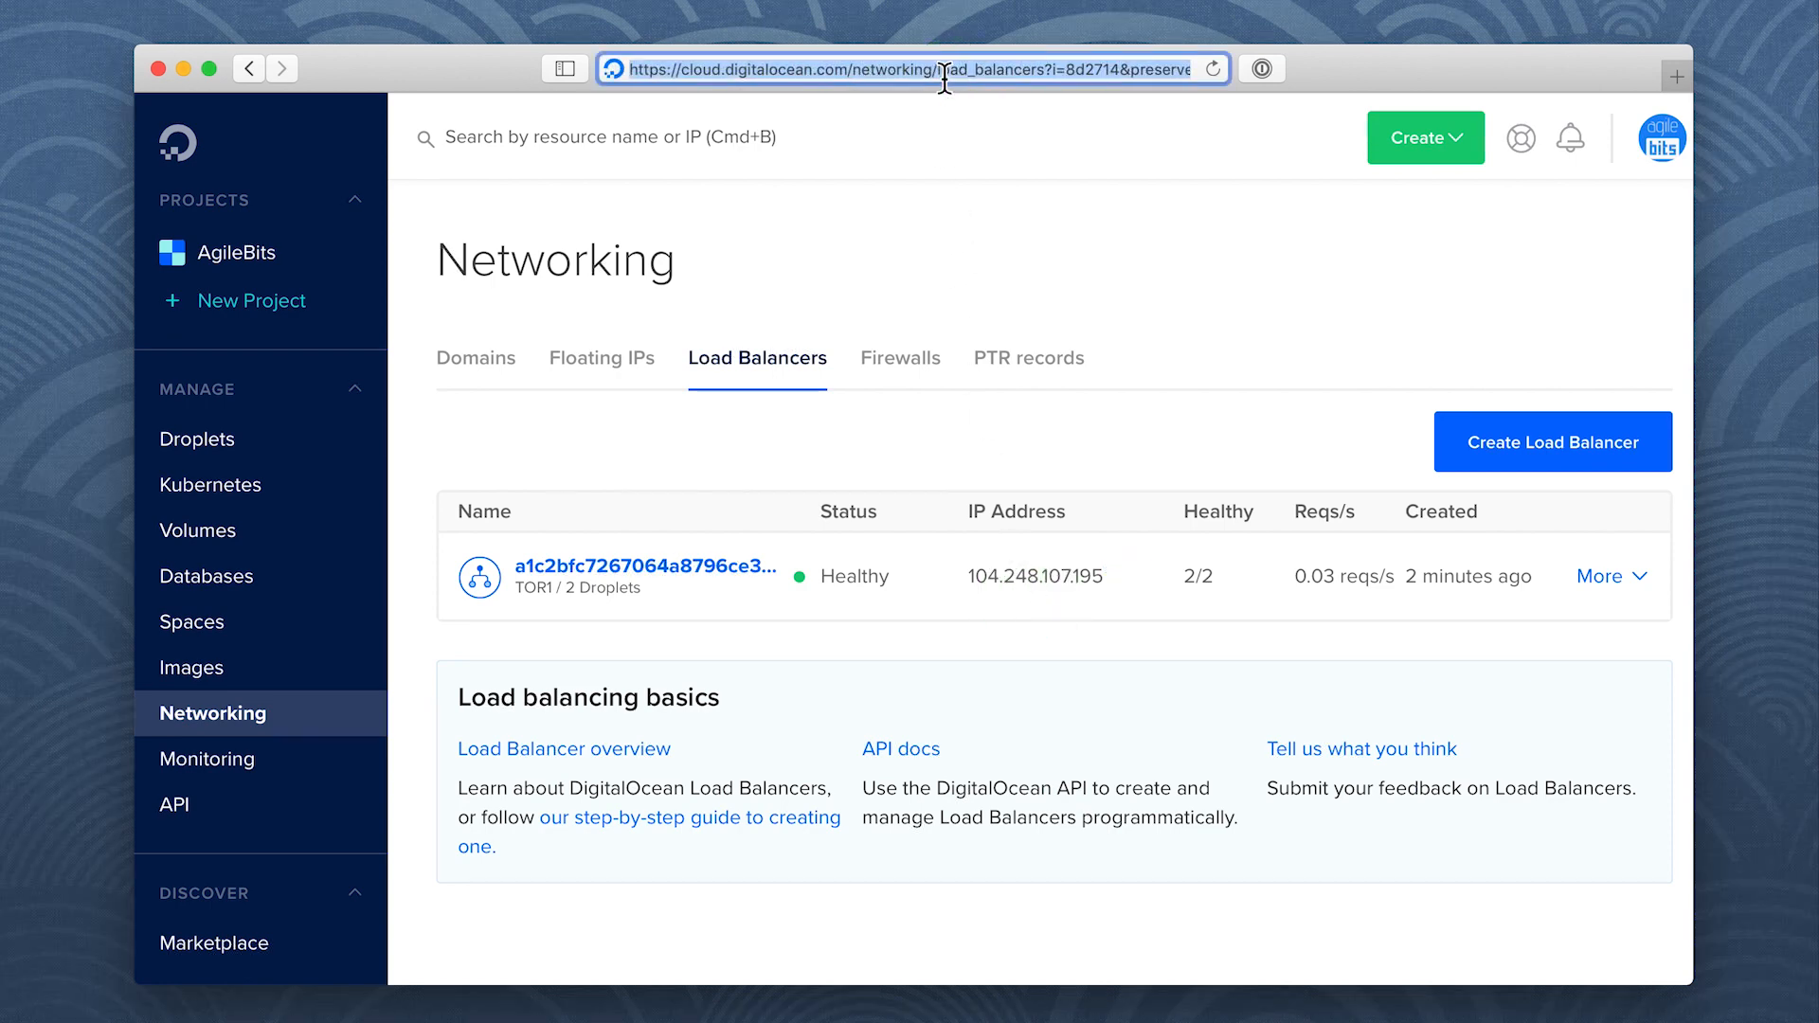
key(super+v)
key(Return)
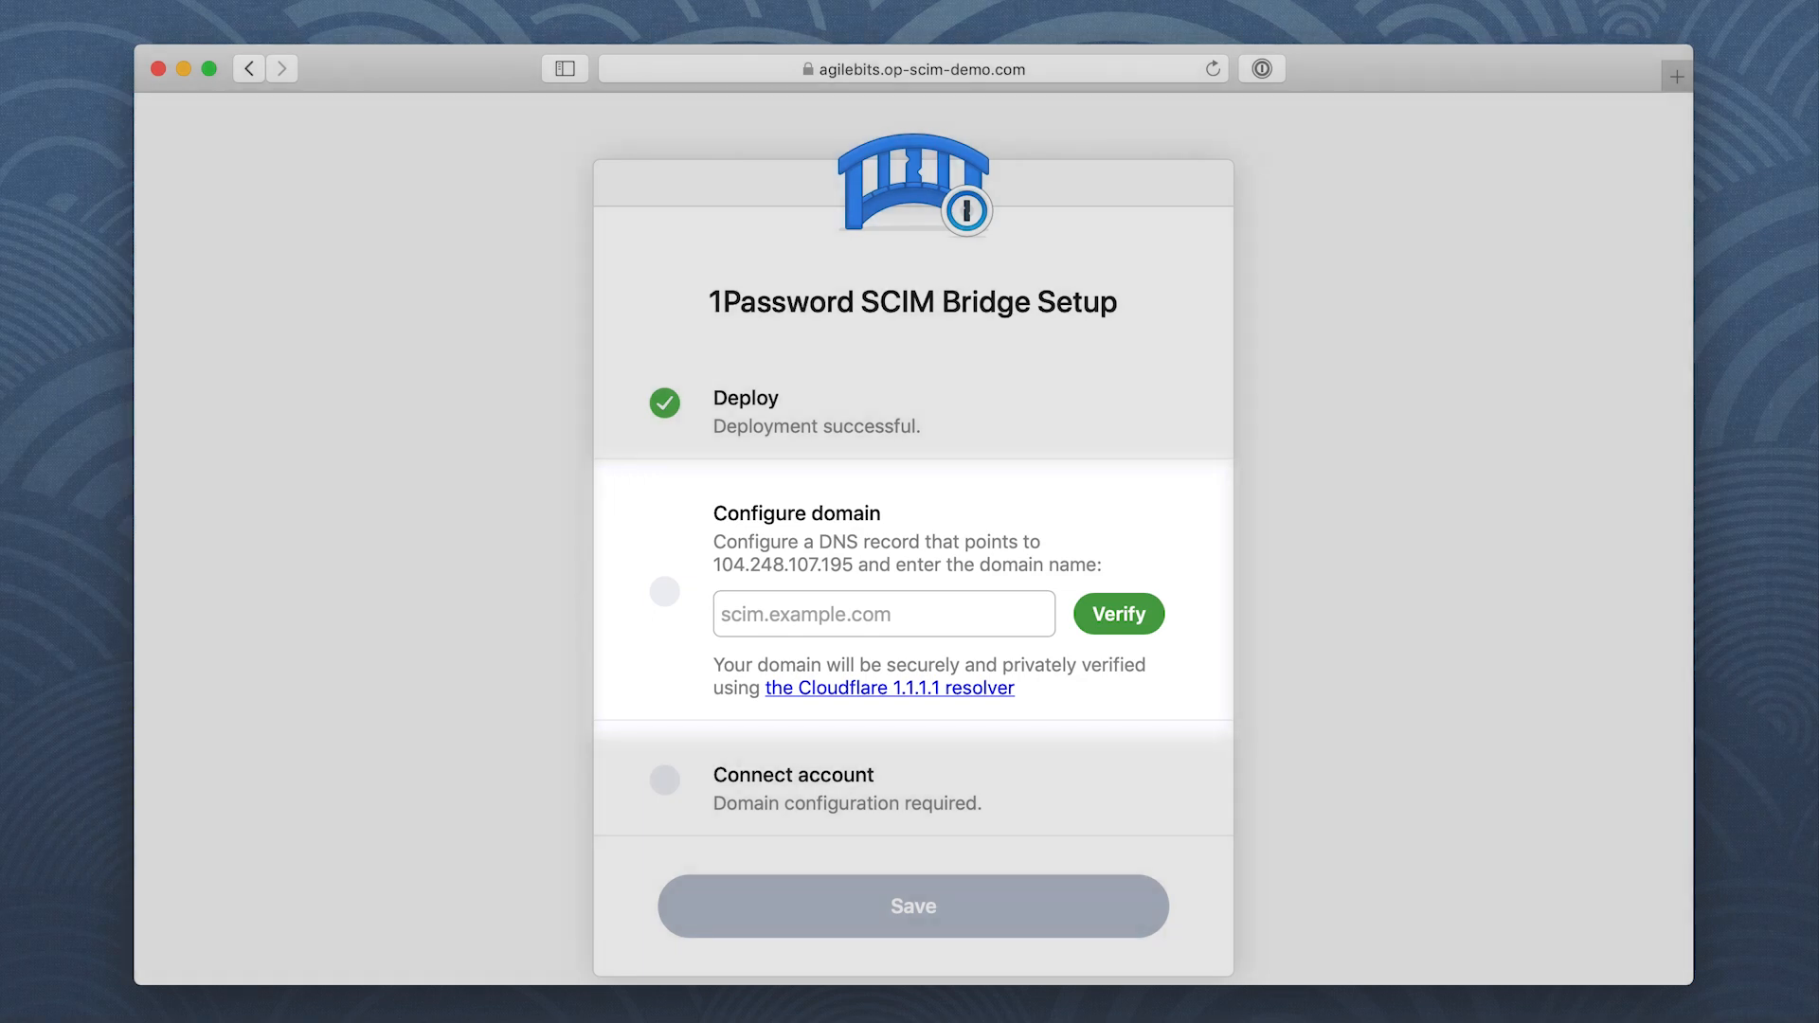
Enter and verify the domain agilebits.op-scim-demo.com for the bridge
key(Tab)
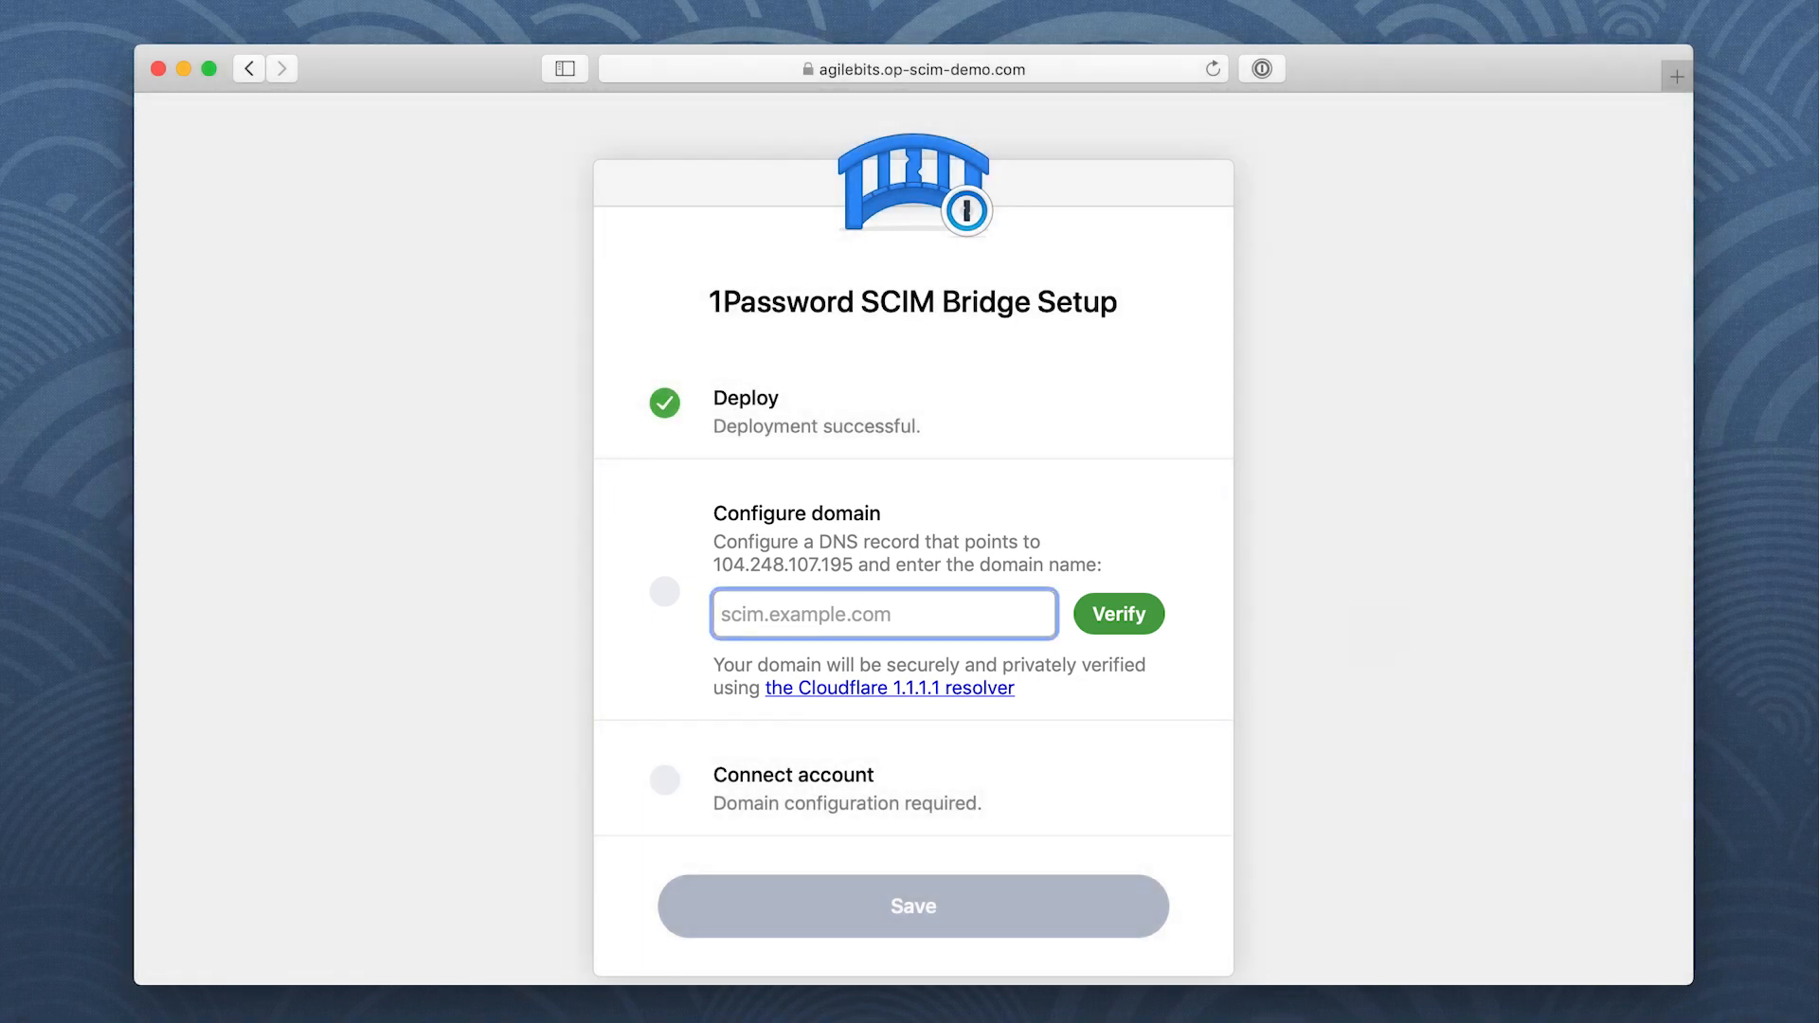
text(agilebits.op-scim-demo.com)
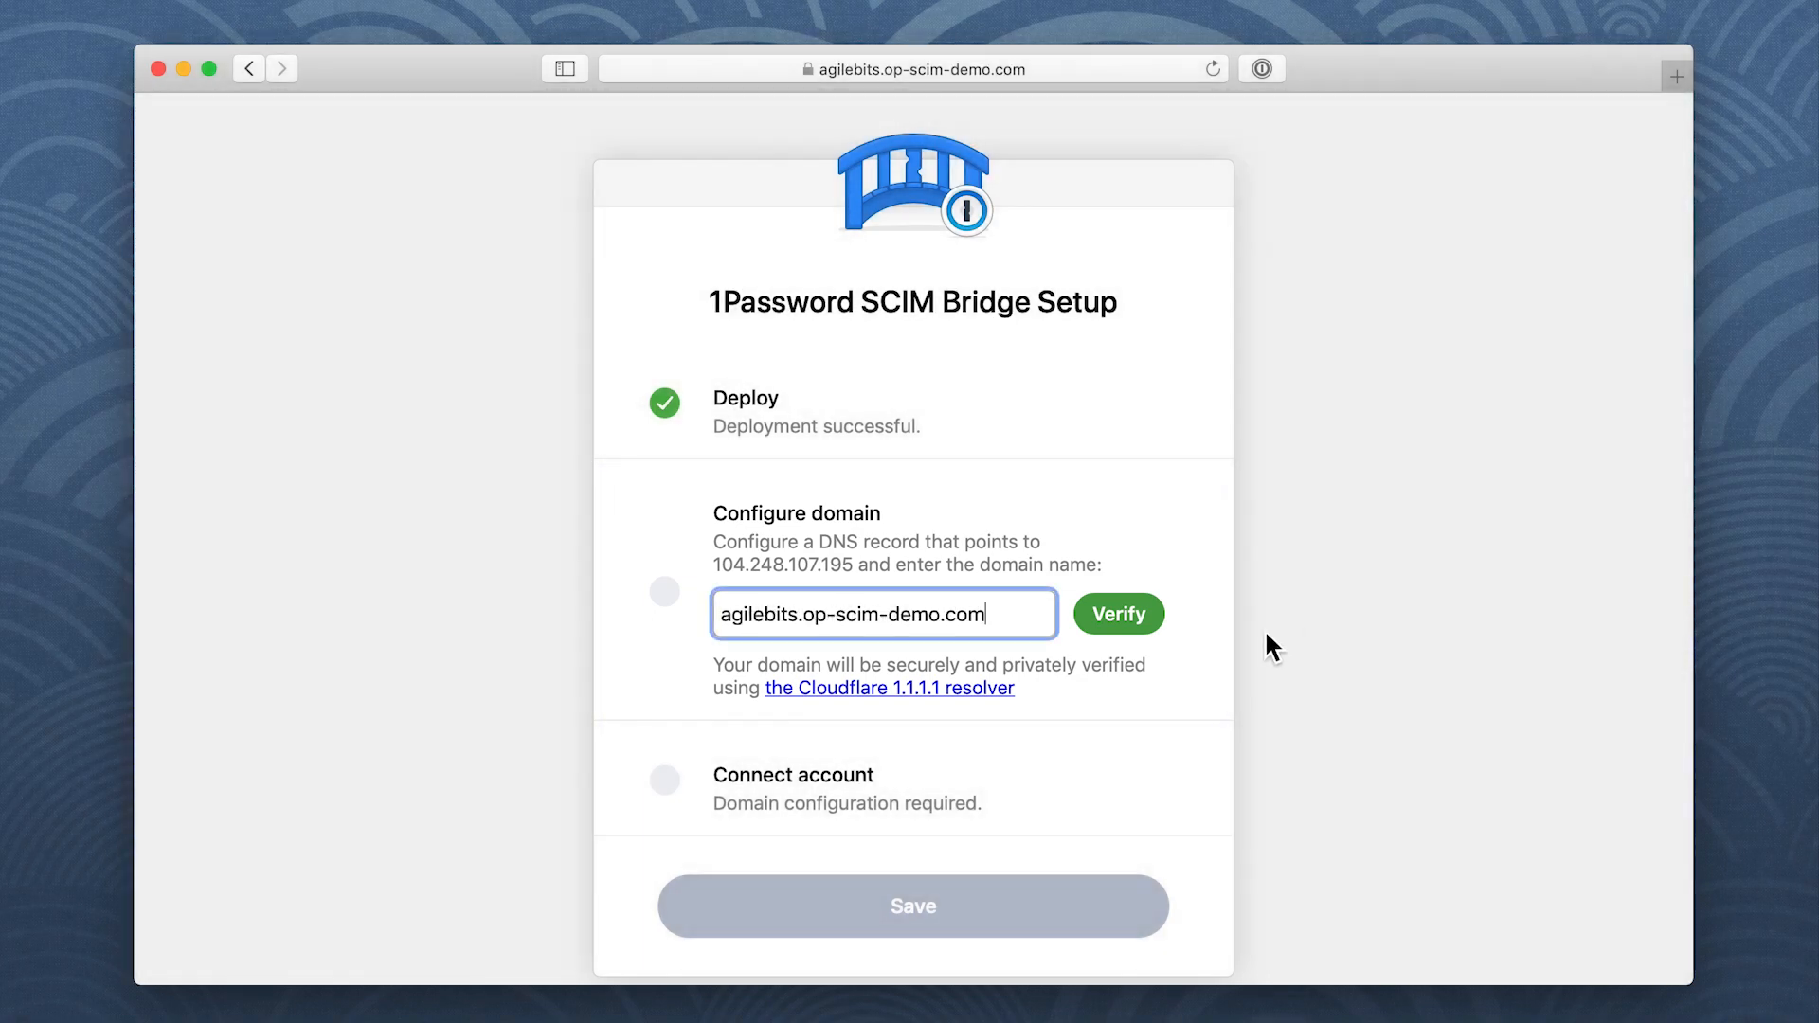
click(1156, 615)
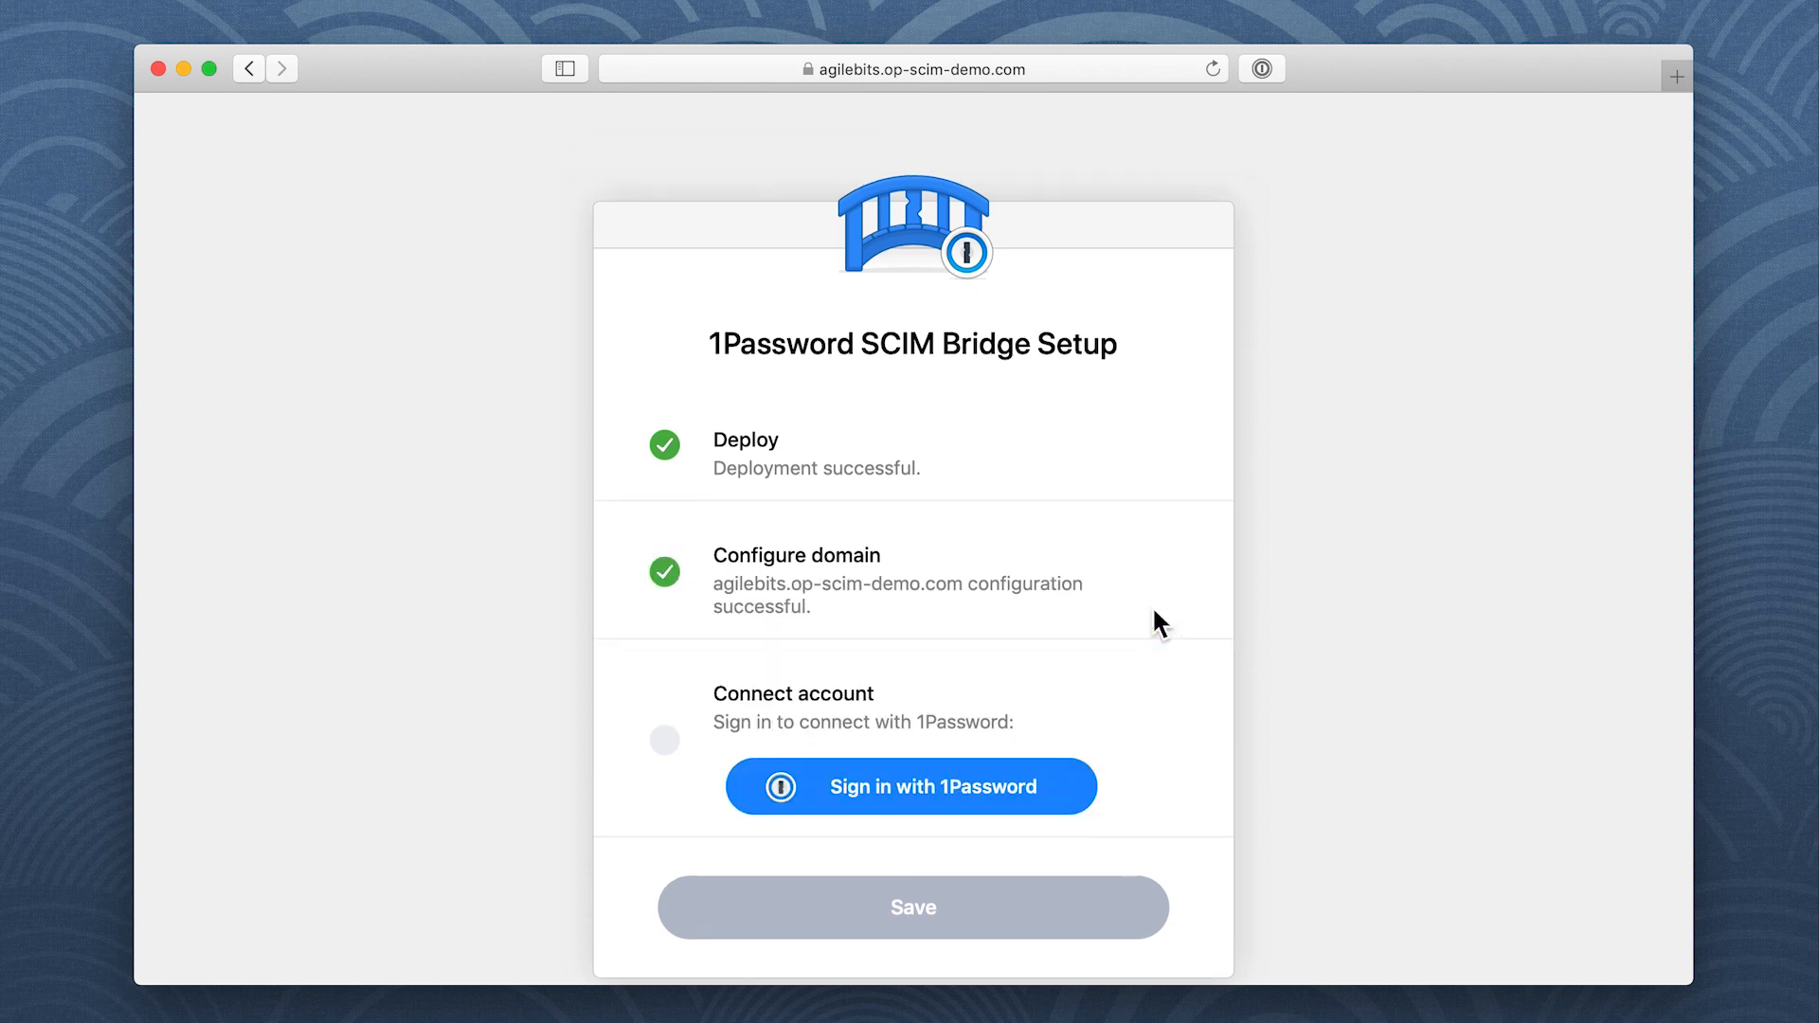
Sign in with 1Password, generate the SCIM credentials, and start installing the session file on the bridge
click(1031, 799)
key(Return)
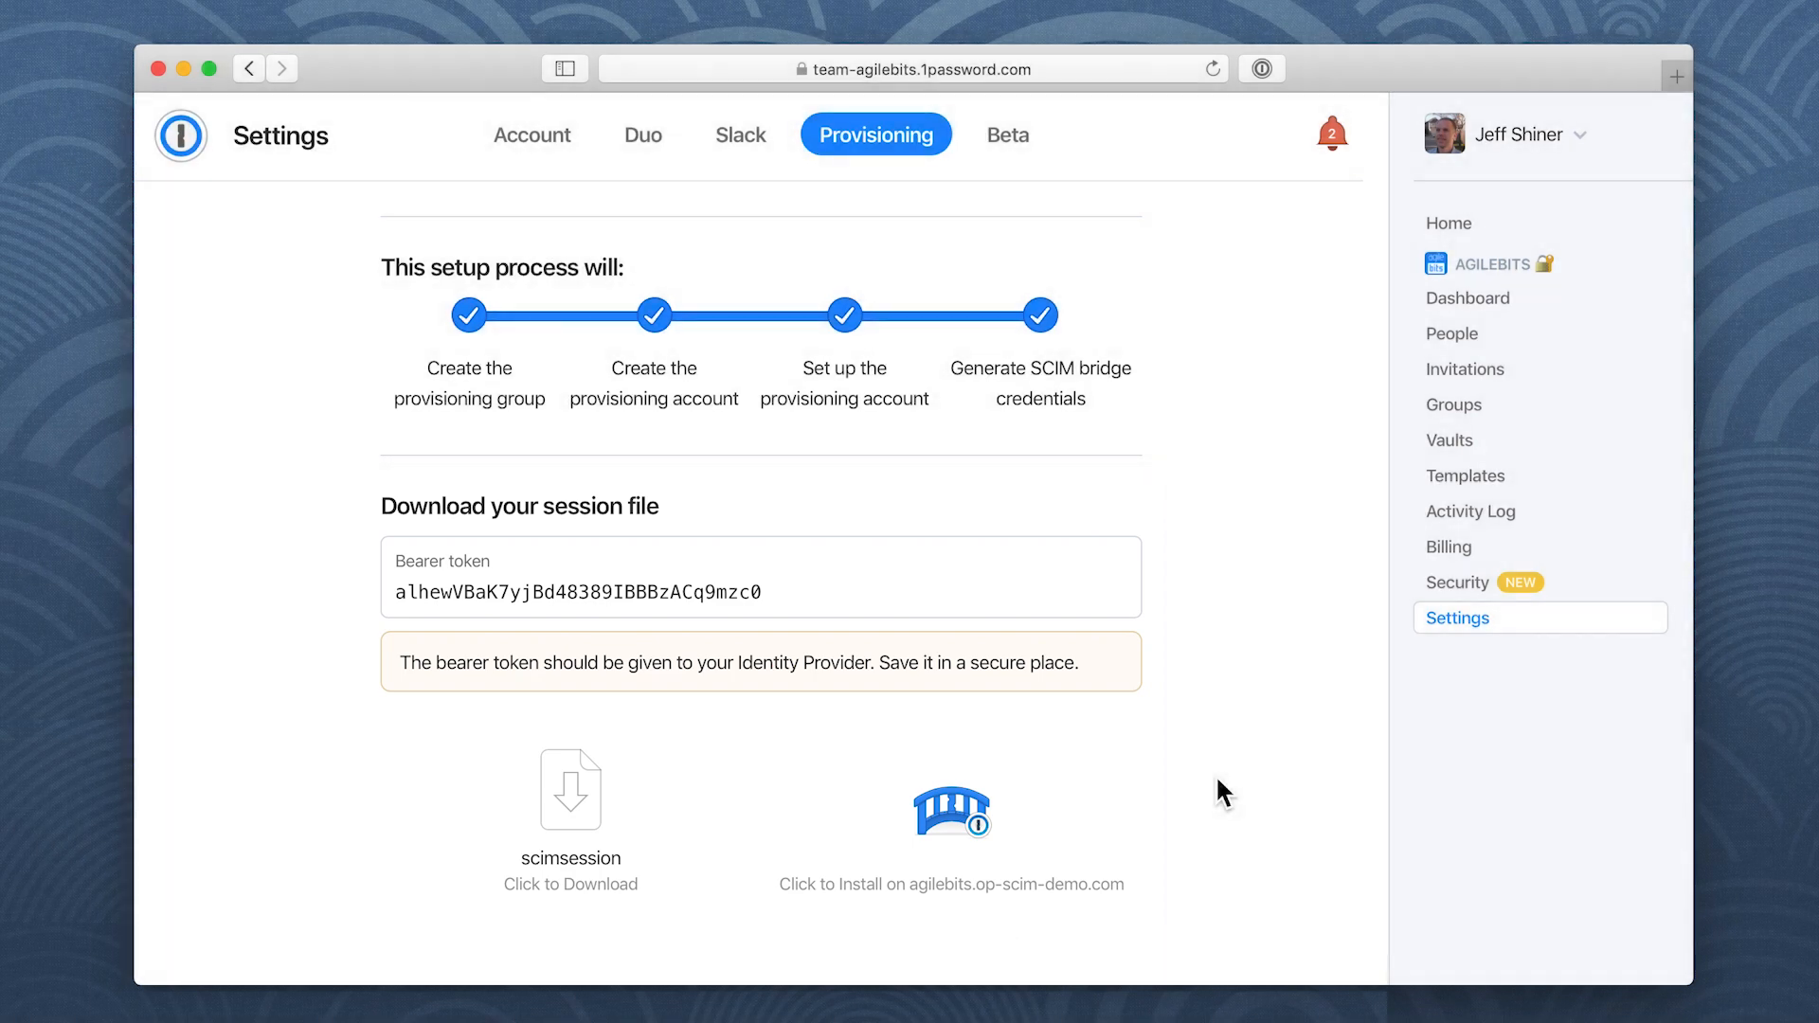
key(alt+super+backslash)
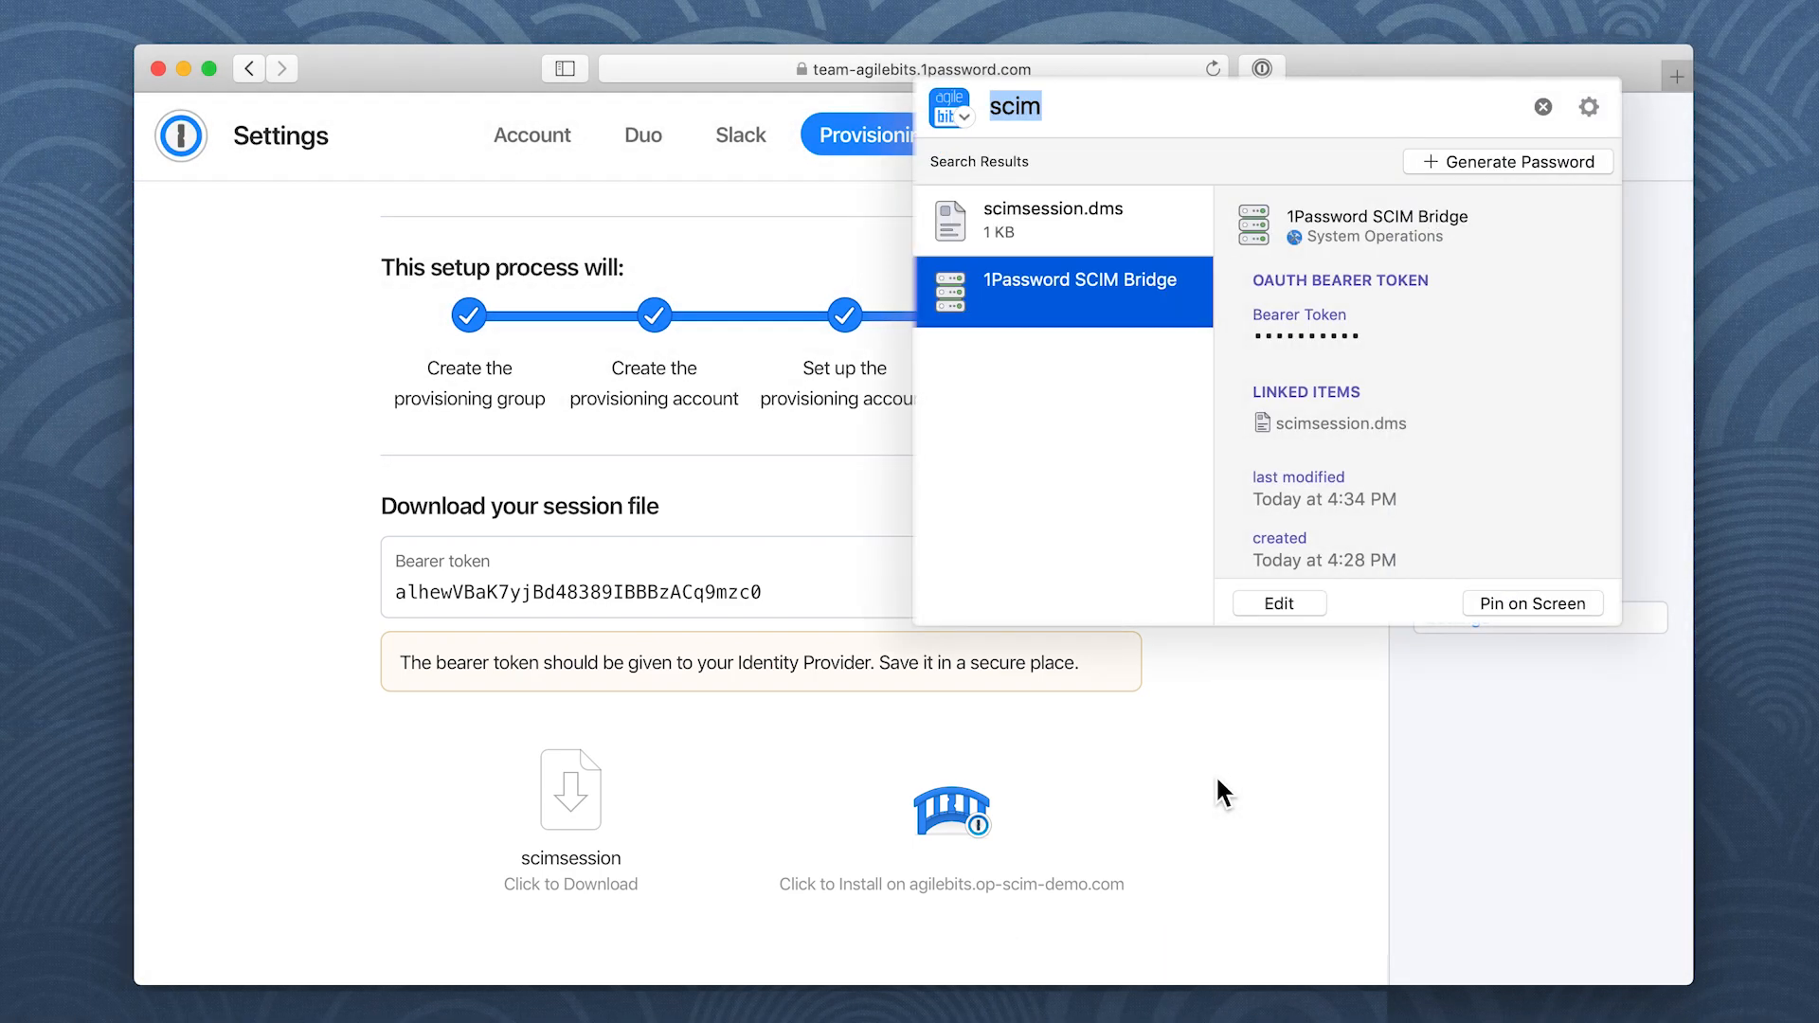
key(Escape)
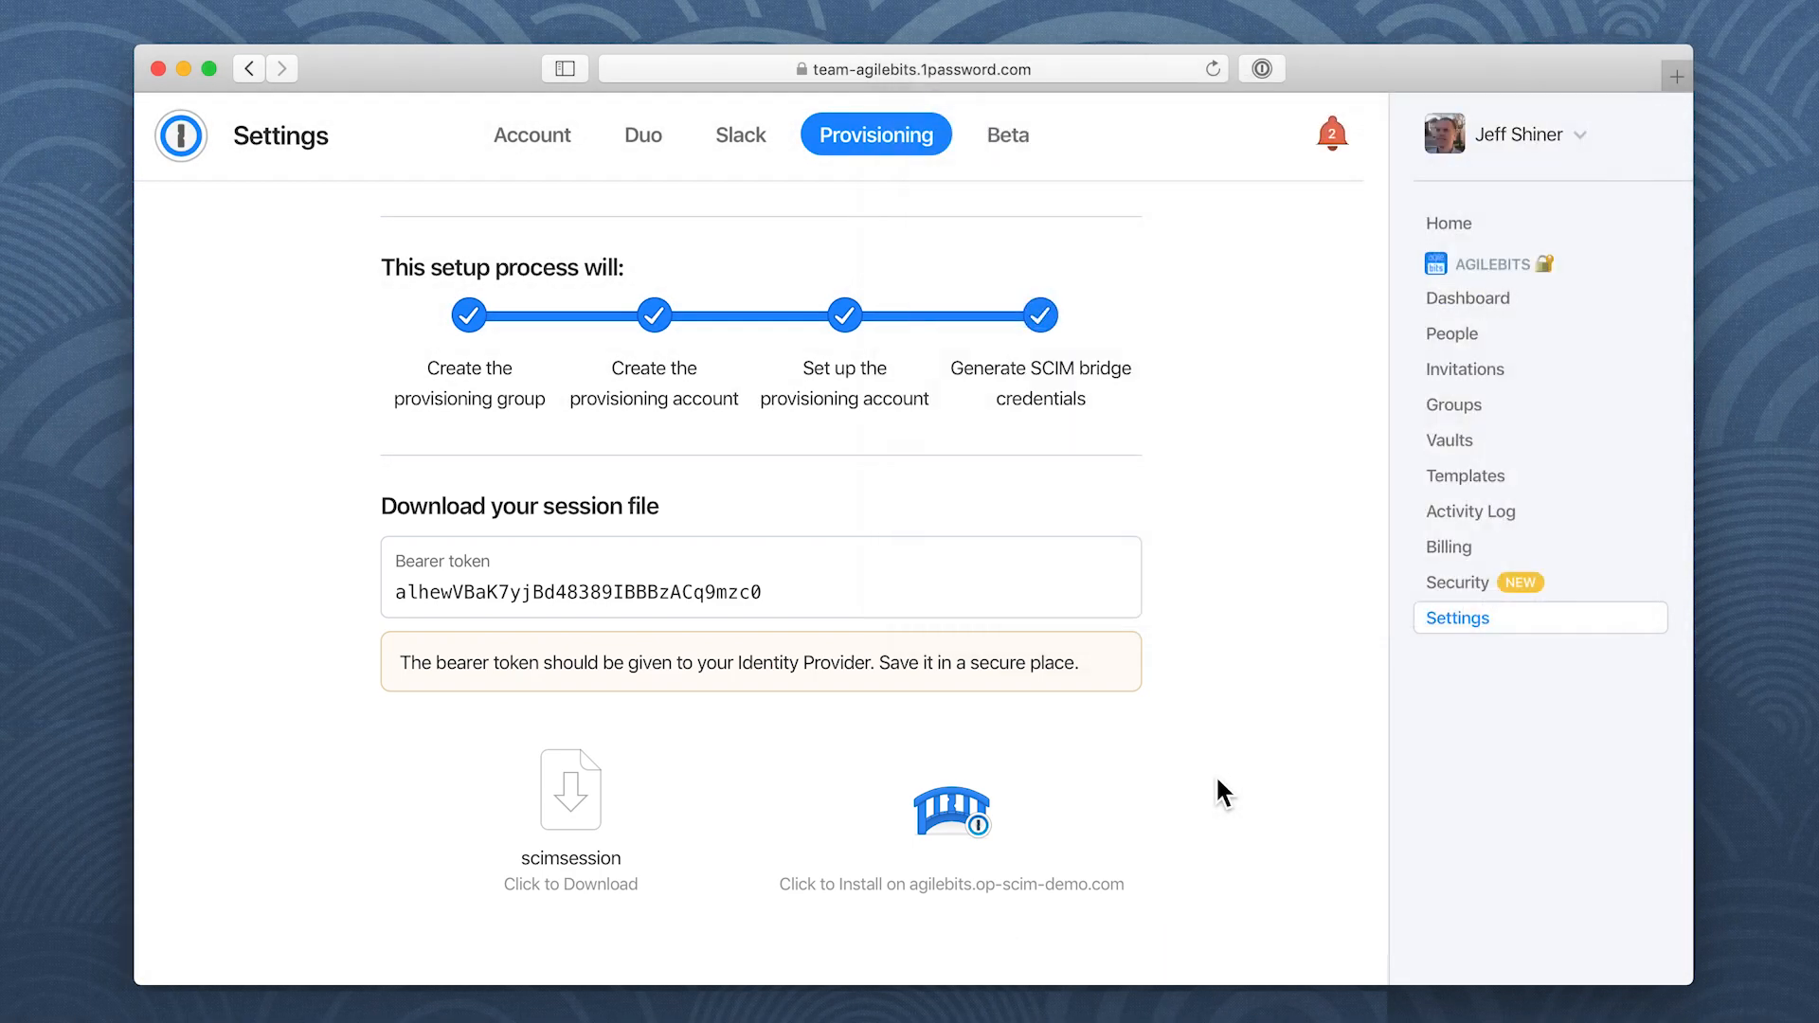
click(973, 829)
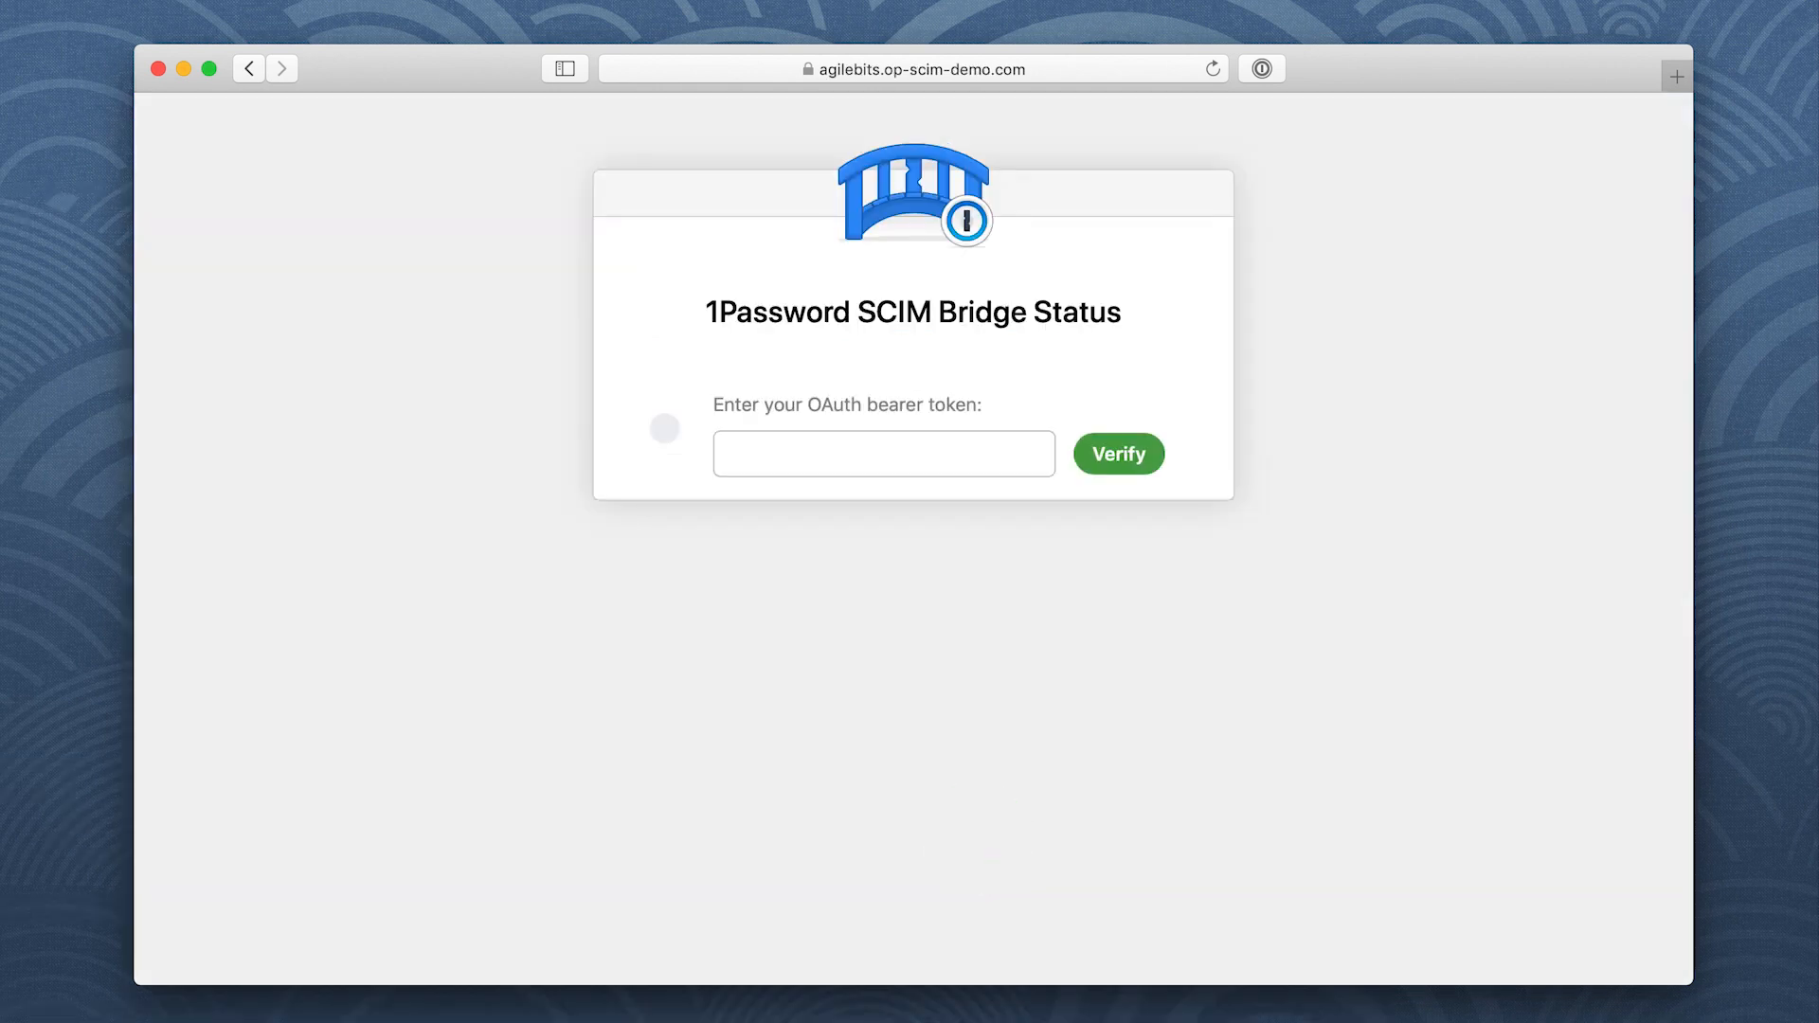
Fill the Bearer Token from the saved 1Password SCIM Bridge item and verify it
click(1263, 68)
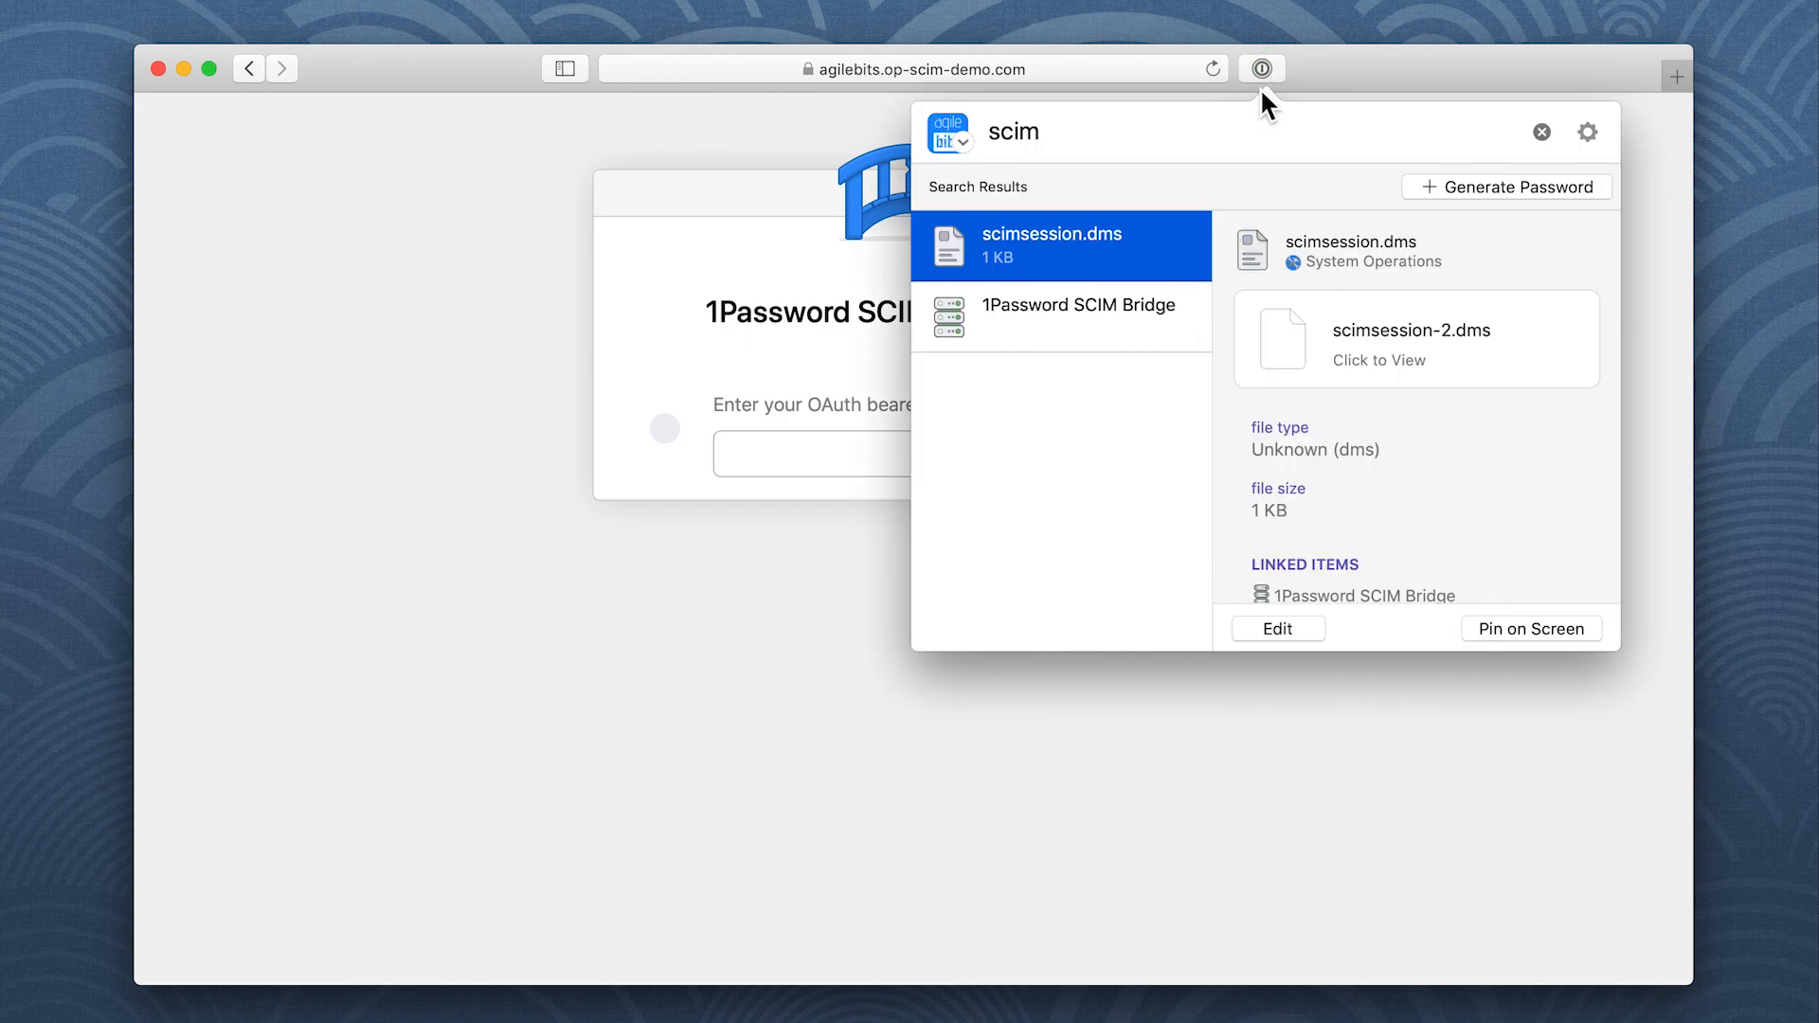
click(1176, 324)
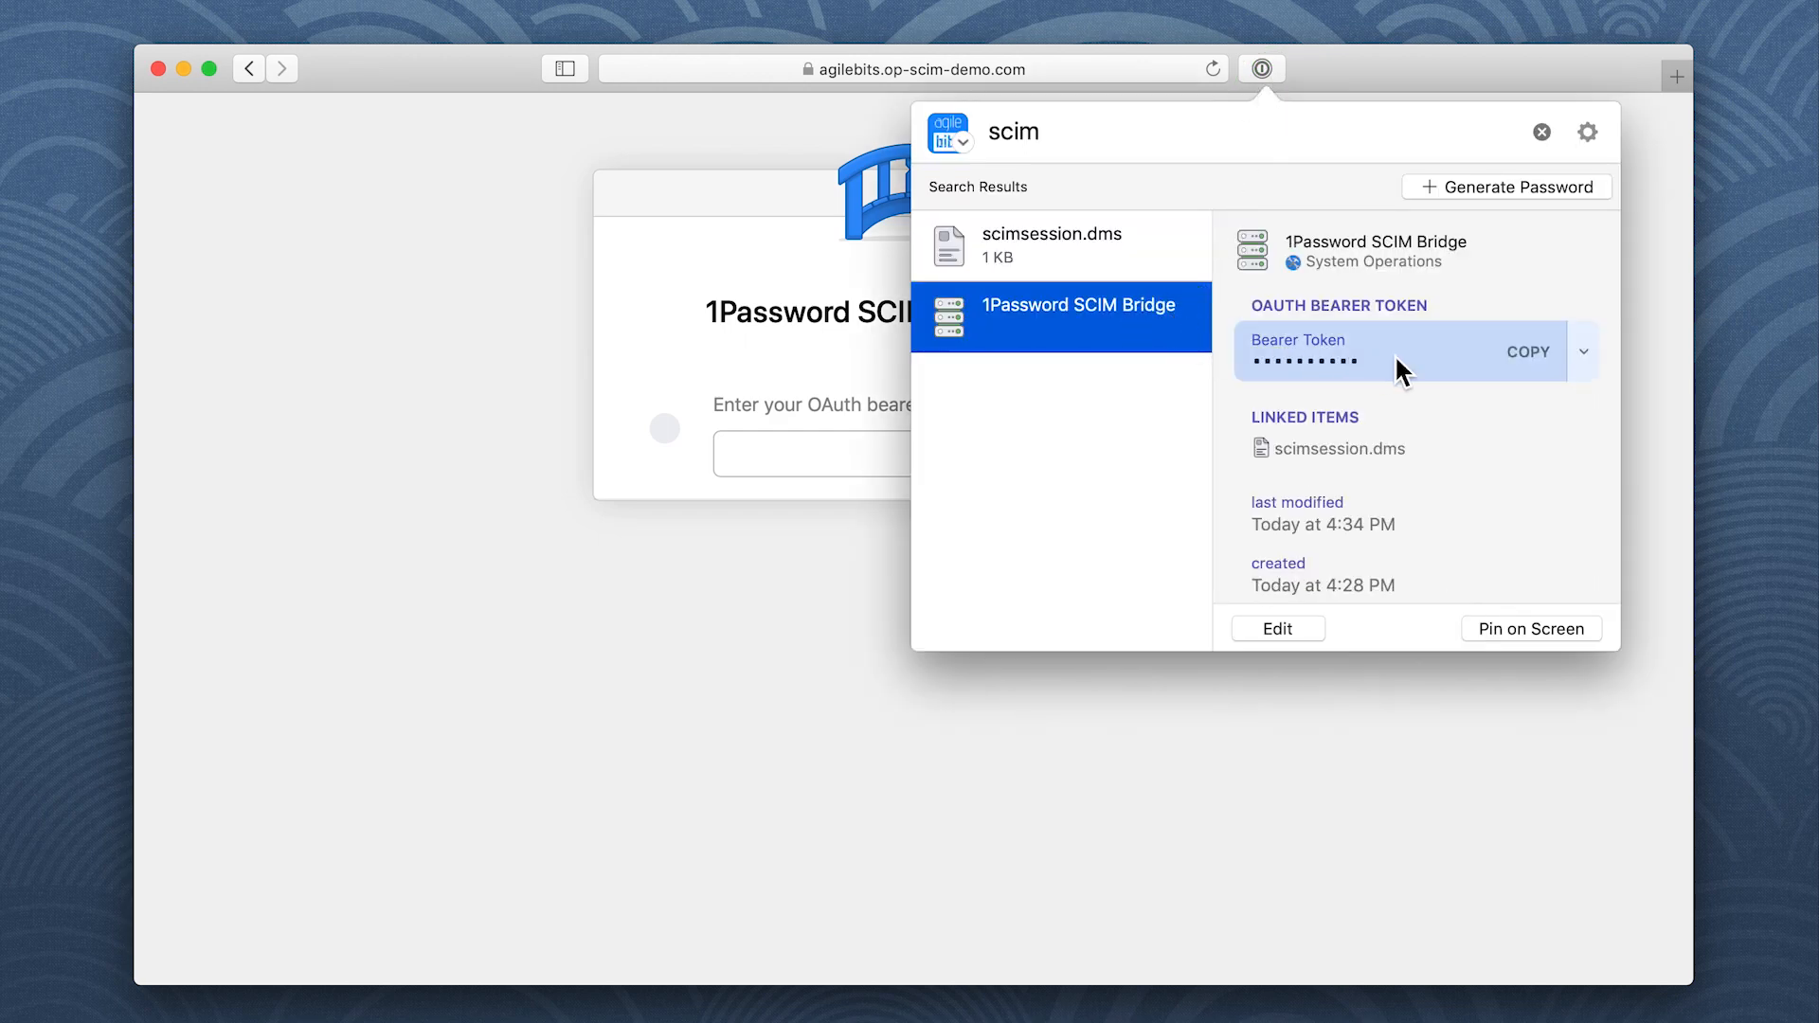
drag(1452, 355, 912, 452)
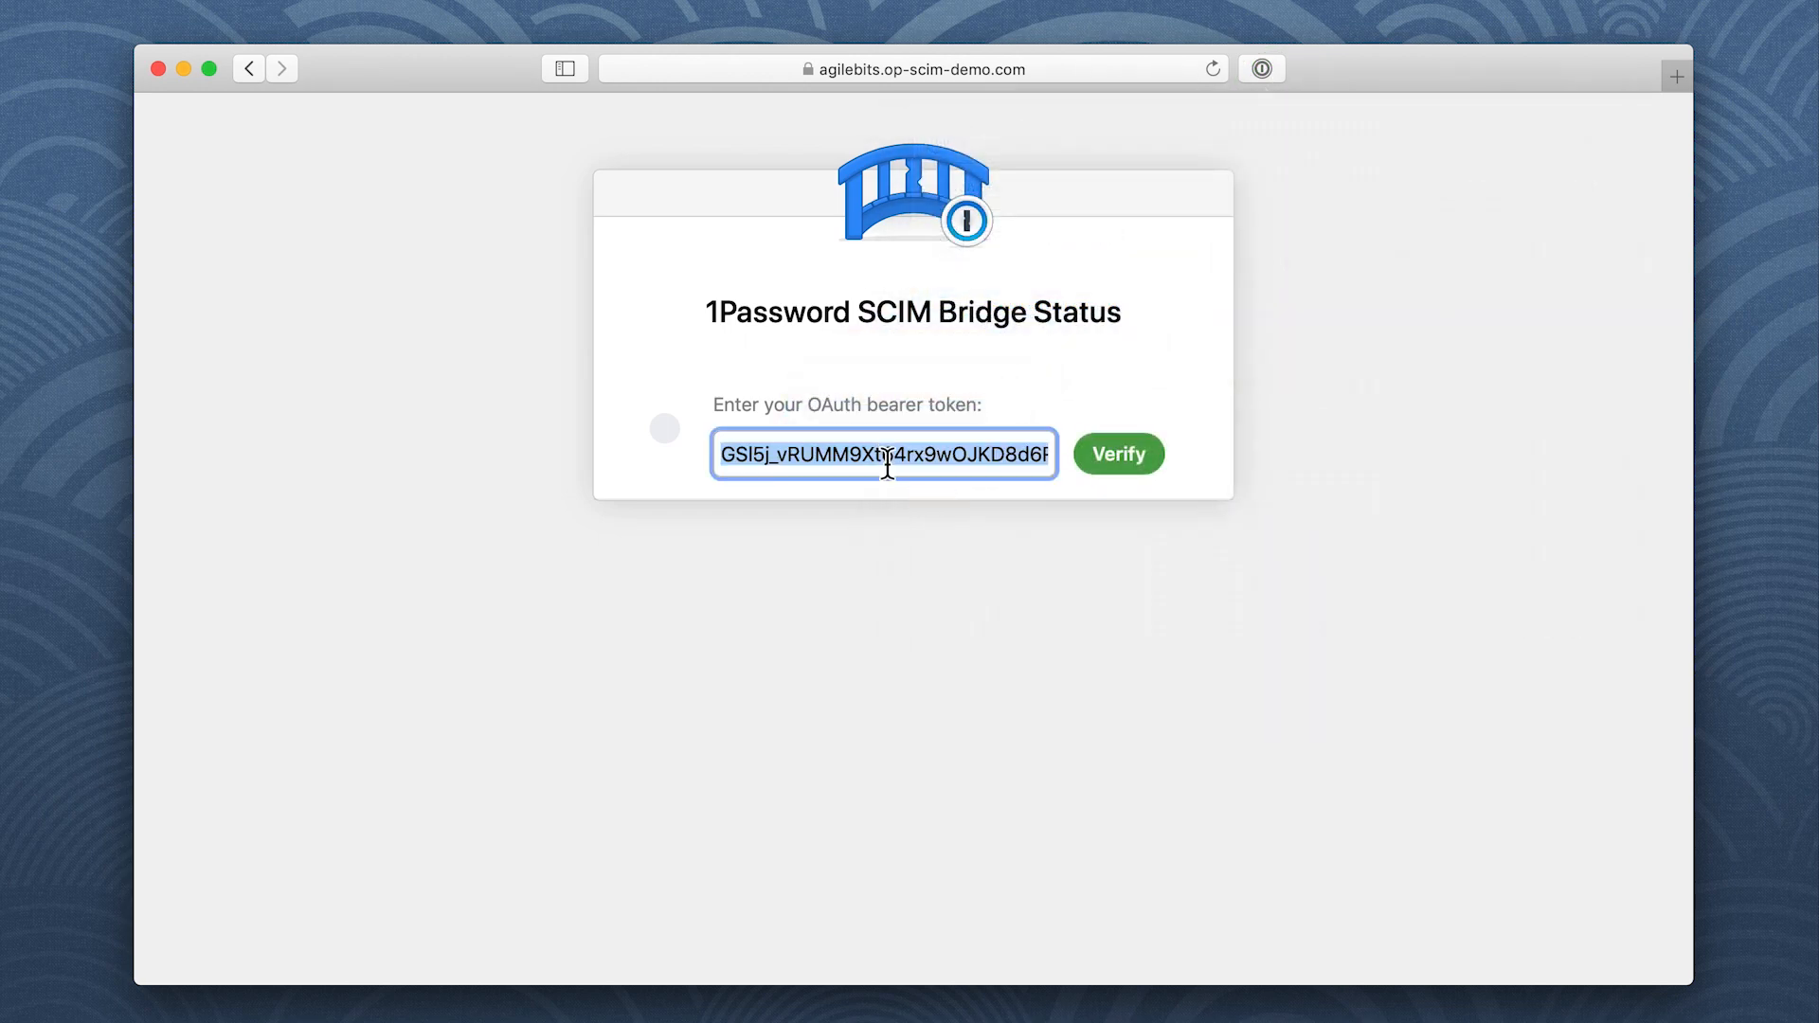
click(1117, 454)
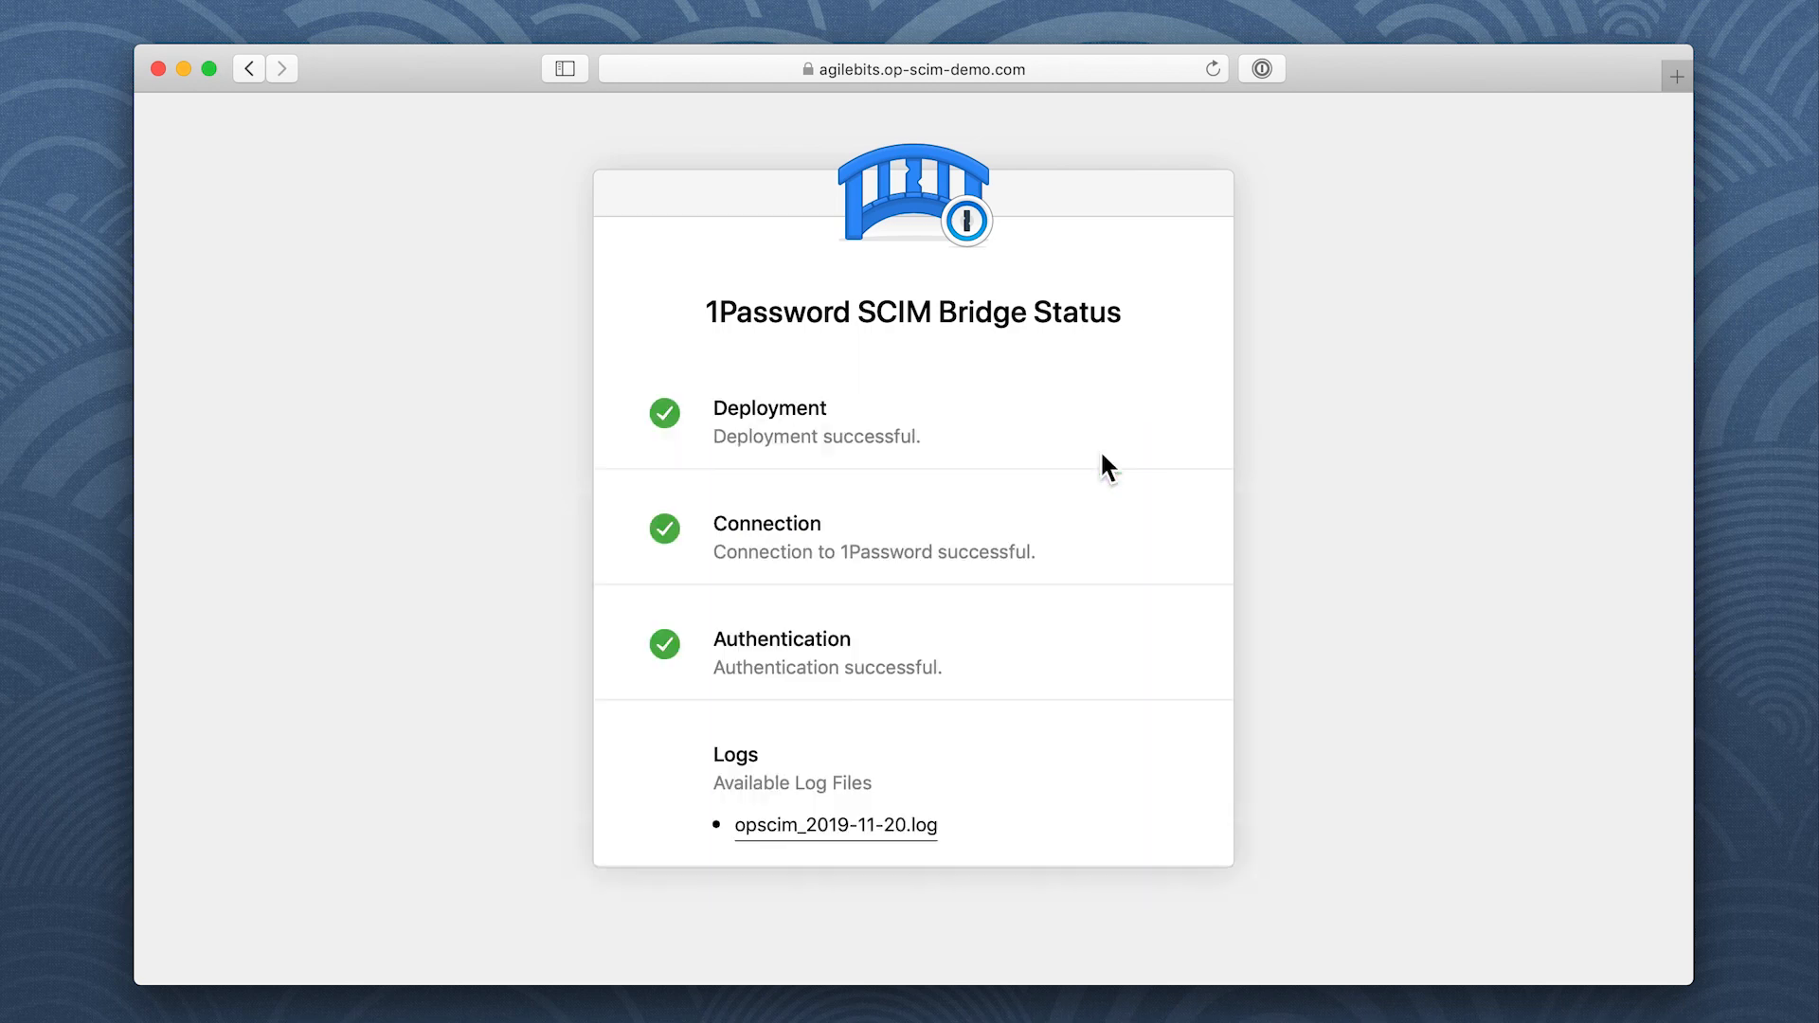